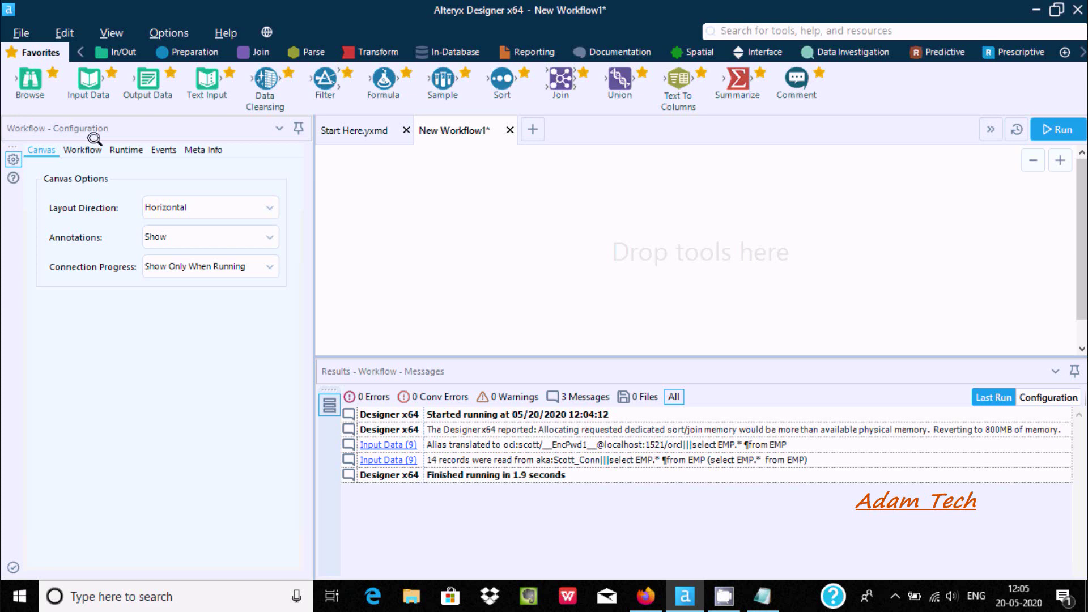
# Step: Add an Input Data tool to the canvas and connect it to the recent aka:Scott_Conn database connection
pyautogui.moveTo(85, 84); pyautogui.dragTo(419, 226)
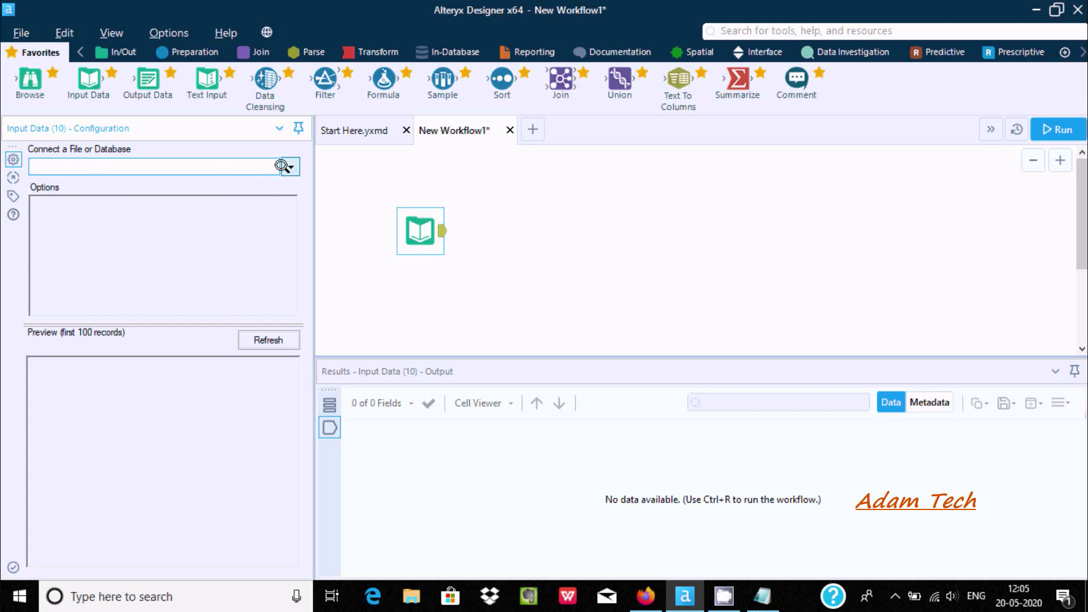
pyautogui.click(284, 166)
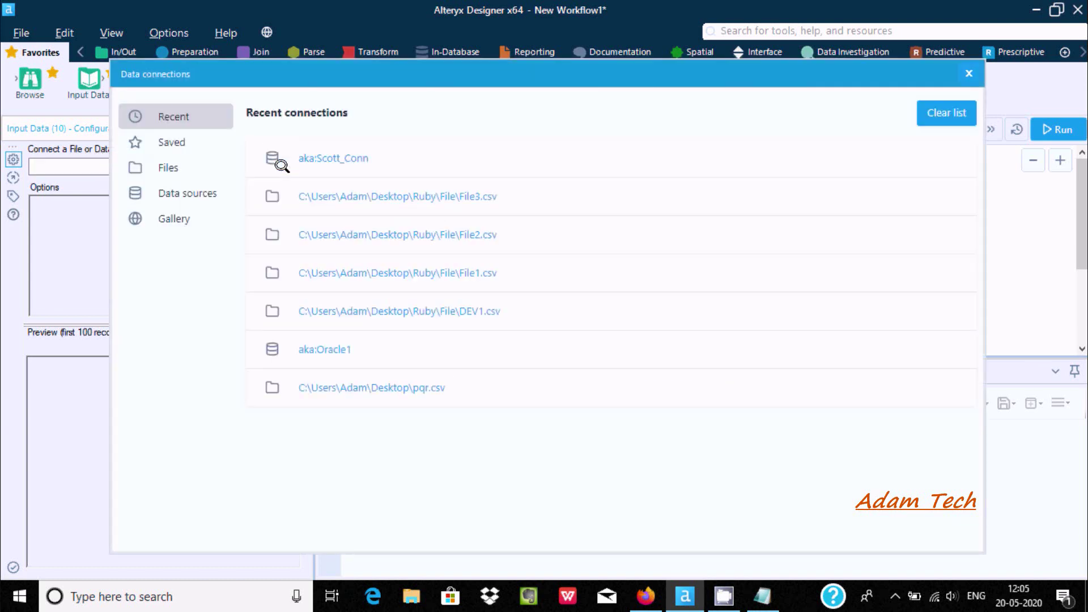
pyautogui.click(305, 153)
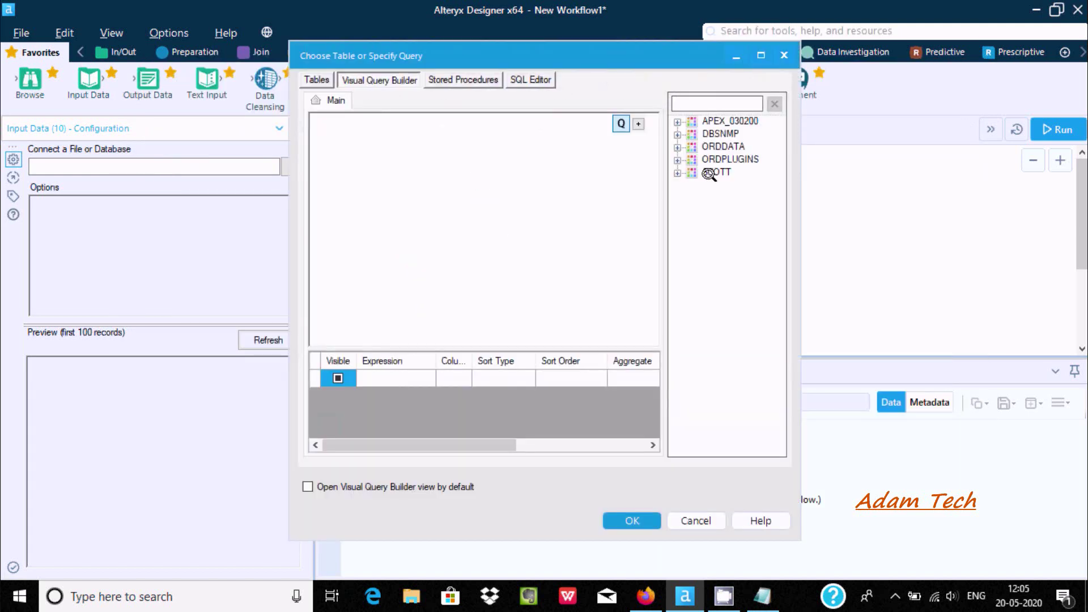
# Step: Build a query that returns all columns of the SCOTT schema's EMP table, and run the workflow
pyautogui.click(677, 170)
pyautogui.doubleClick(727, 210)
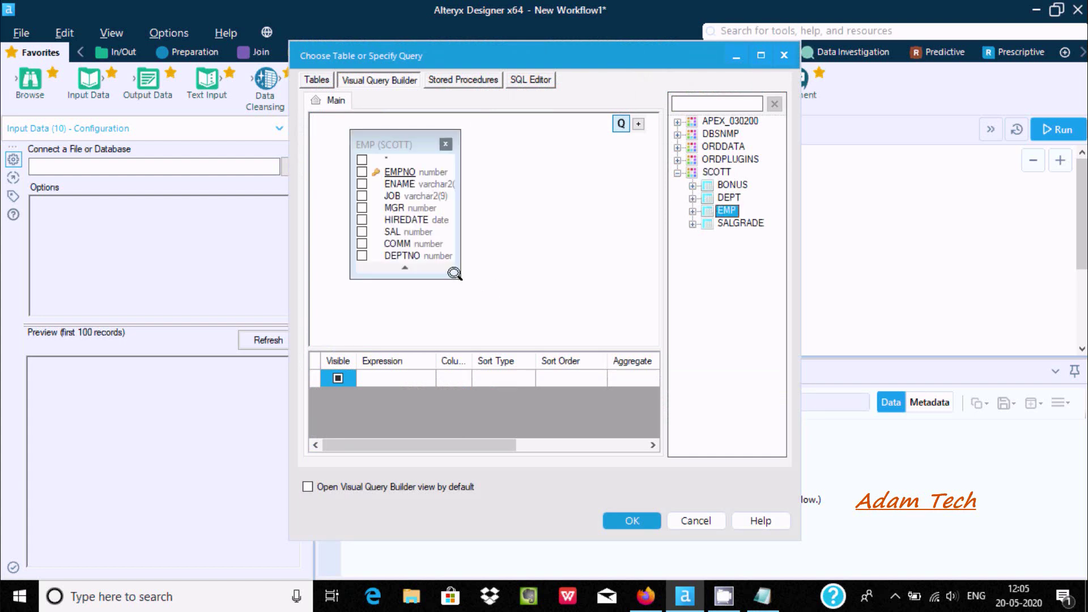
pyautogui.moveTo(460, 279); pyautogui.dragTo(503, 302)
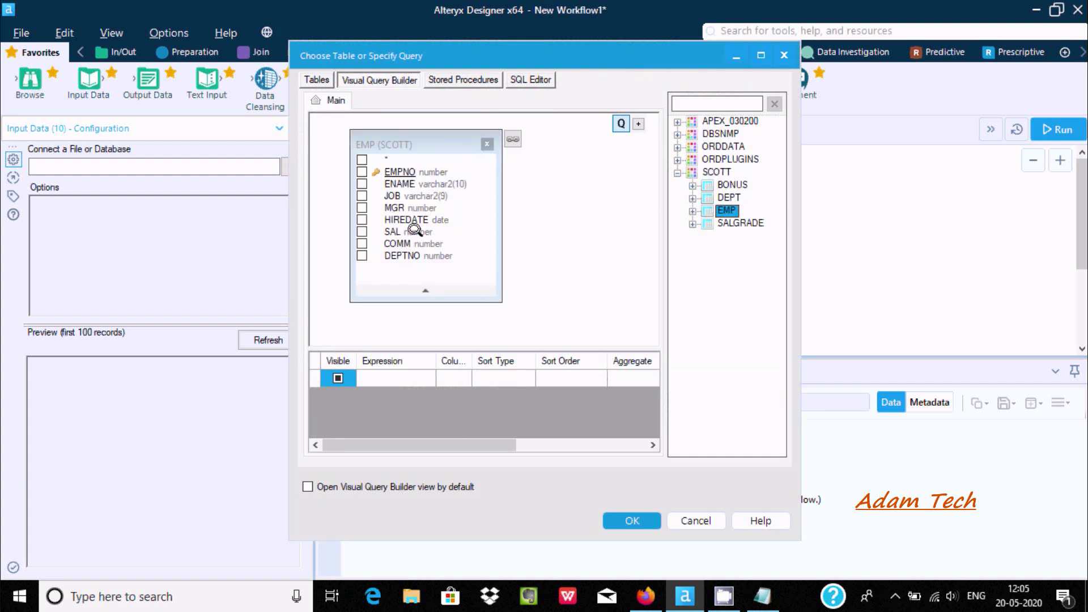
pyautogui.click(361, 159)
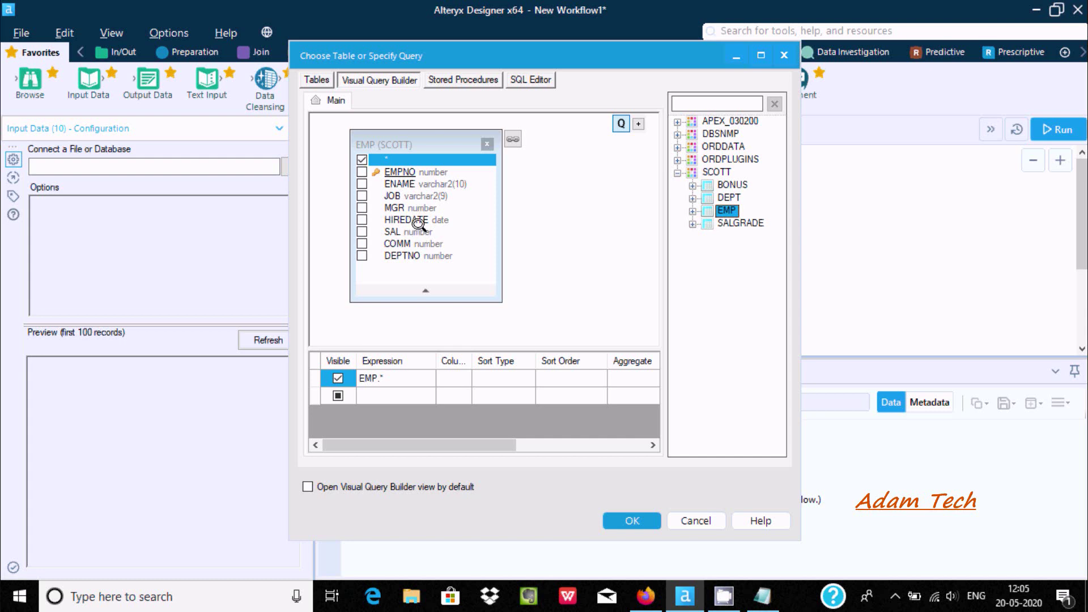
pyautogui.click(631, 517)
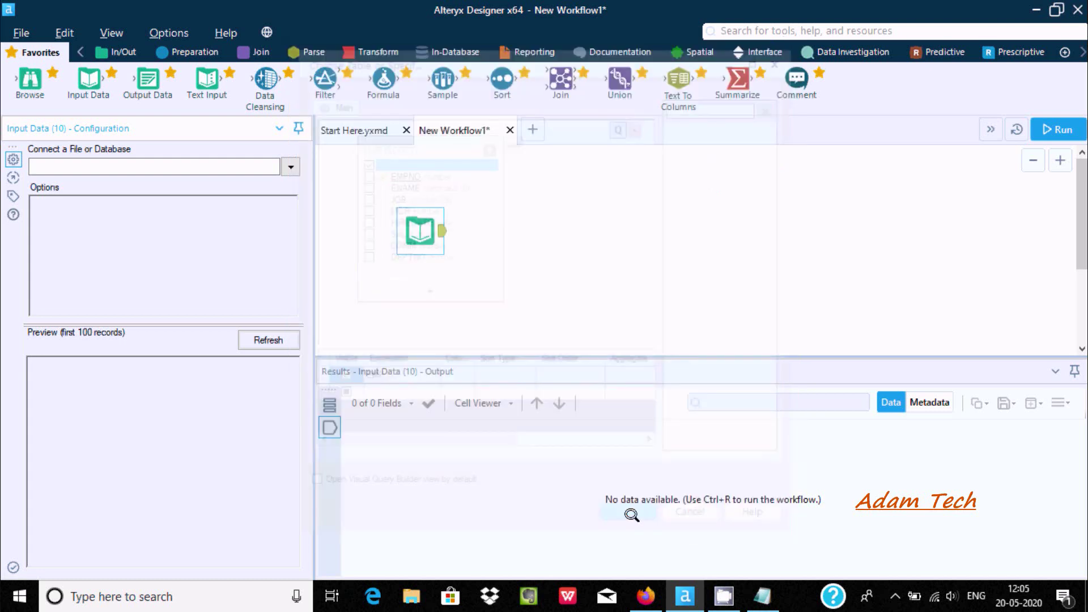
pyautogui.click(1052, 124)
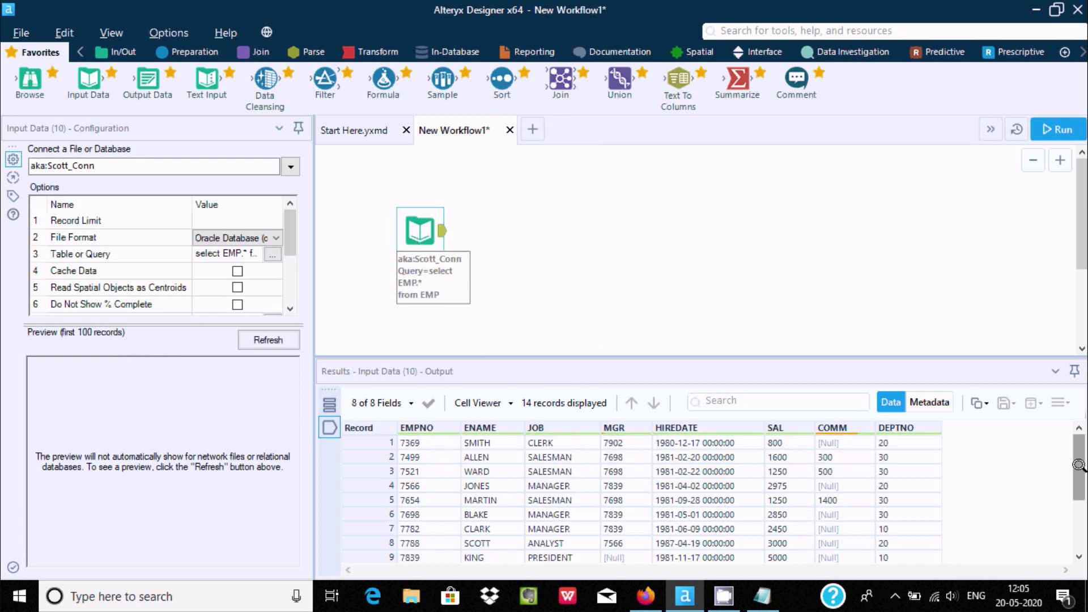
pyautogui.moveTo(1077, 443)
pyautogui.mouseDown()
pyautogui.moveTo(1079, 535)
pyautogui.moveTo(1079, 439)
pyautogui.mouseUp()
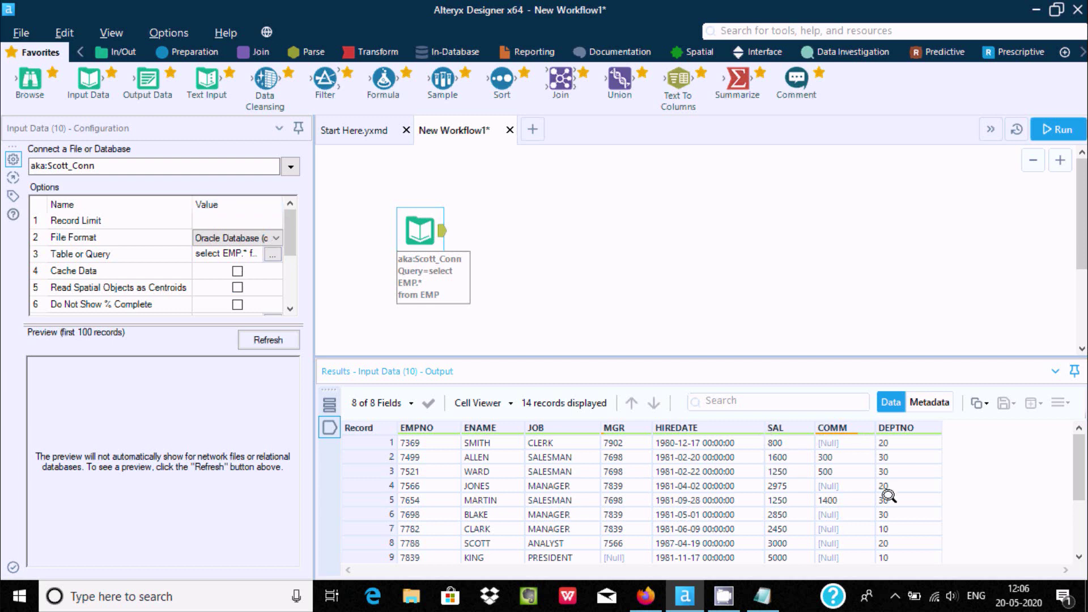
# Step: Edit the Input Data tool's query to add the DEPTNO column with an ascending sort
pyautogui.click(264, 247)
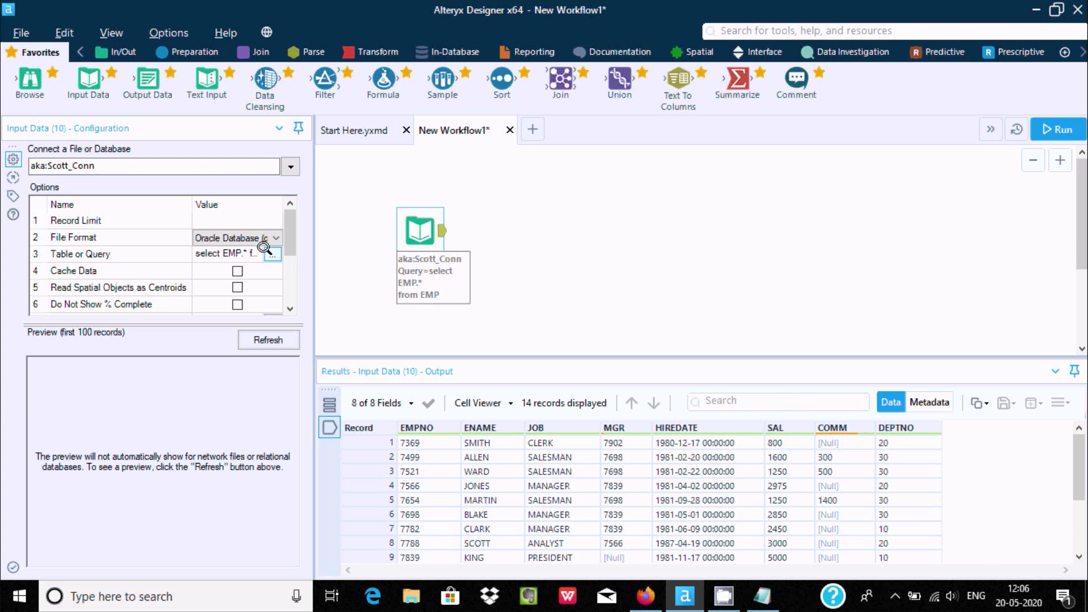
pyautogui.click(266, 249)
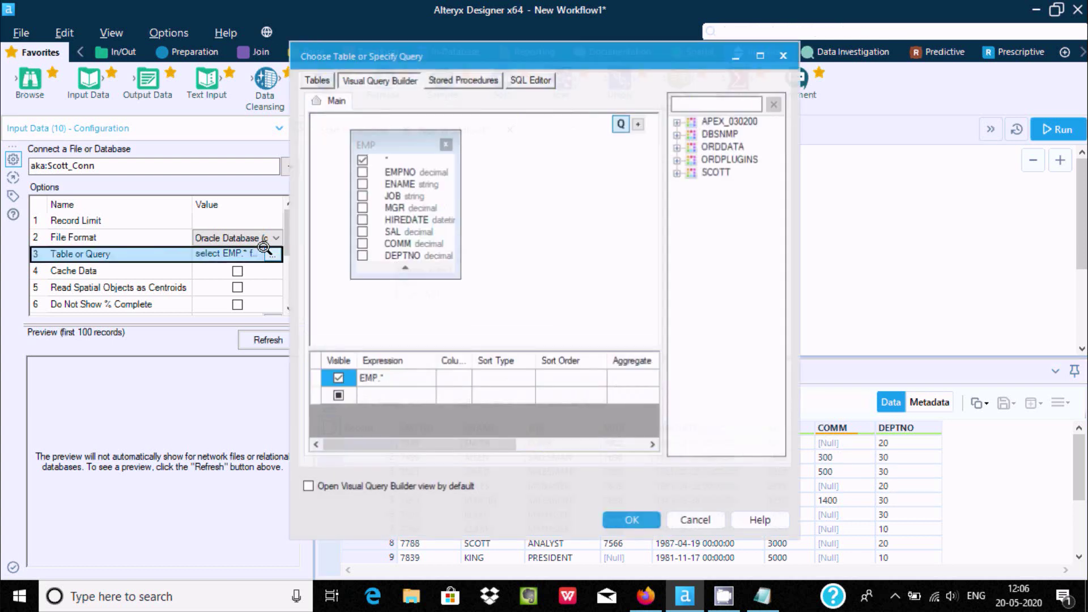
pyautogui.moveTo(452, 270); pyautogui.dragTo(547, 319)
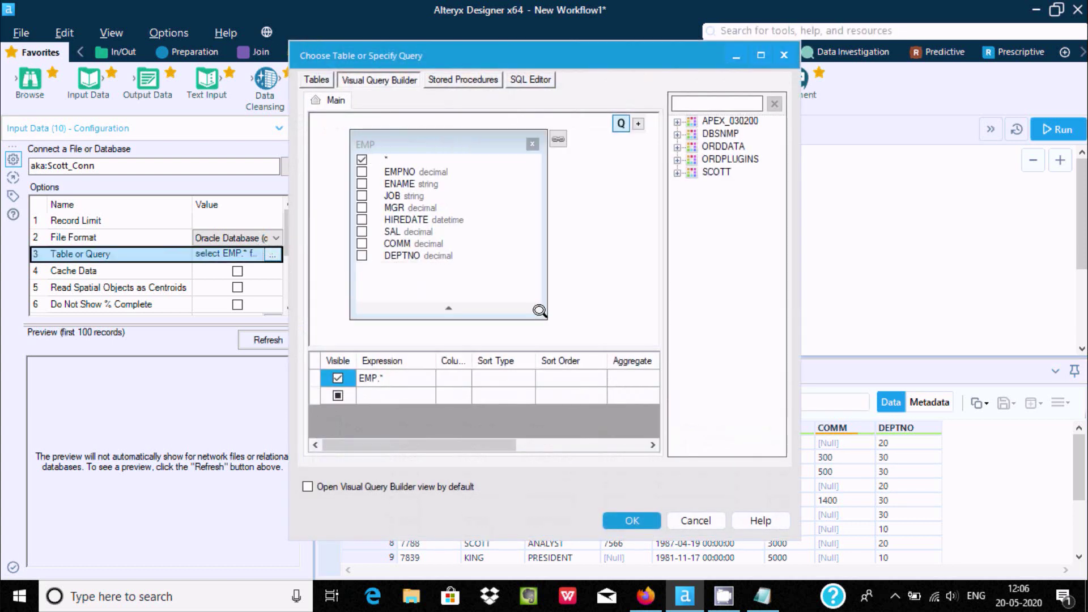
pyautogui.click(361, 254)
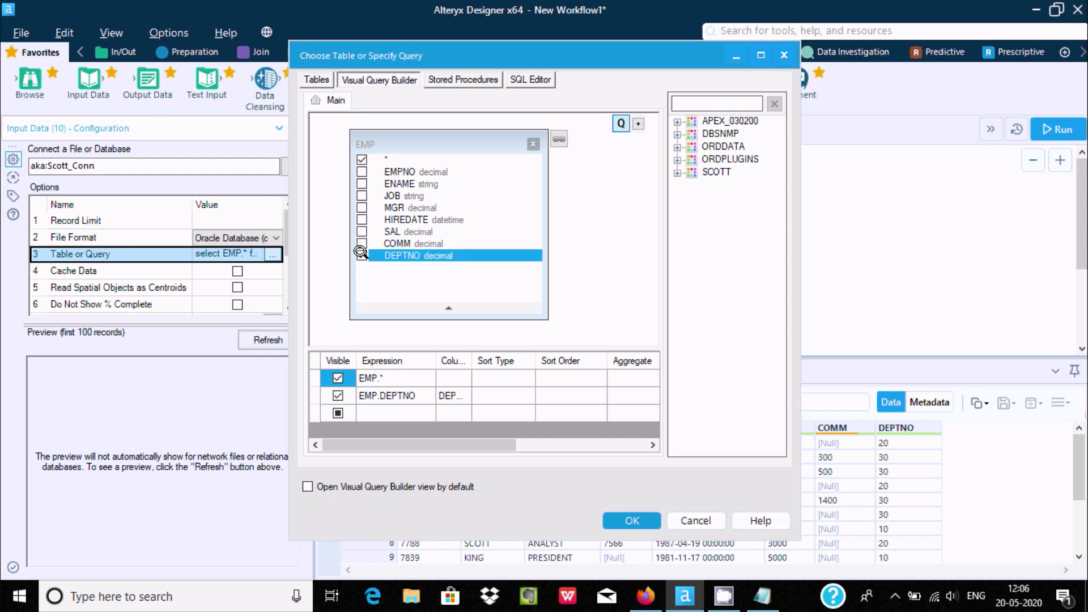
pyautogui.click(507, 394)
pyautogui.click(520, 391)
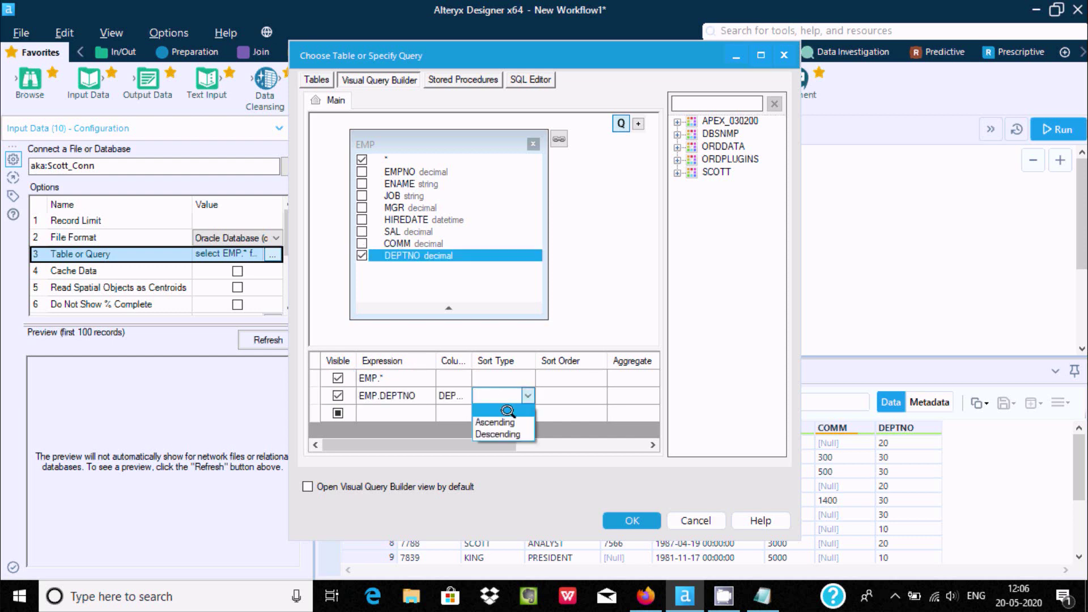
pyautogui.click(507, 414)
pyautogui.click(615, 517)
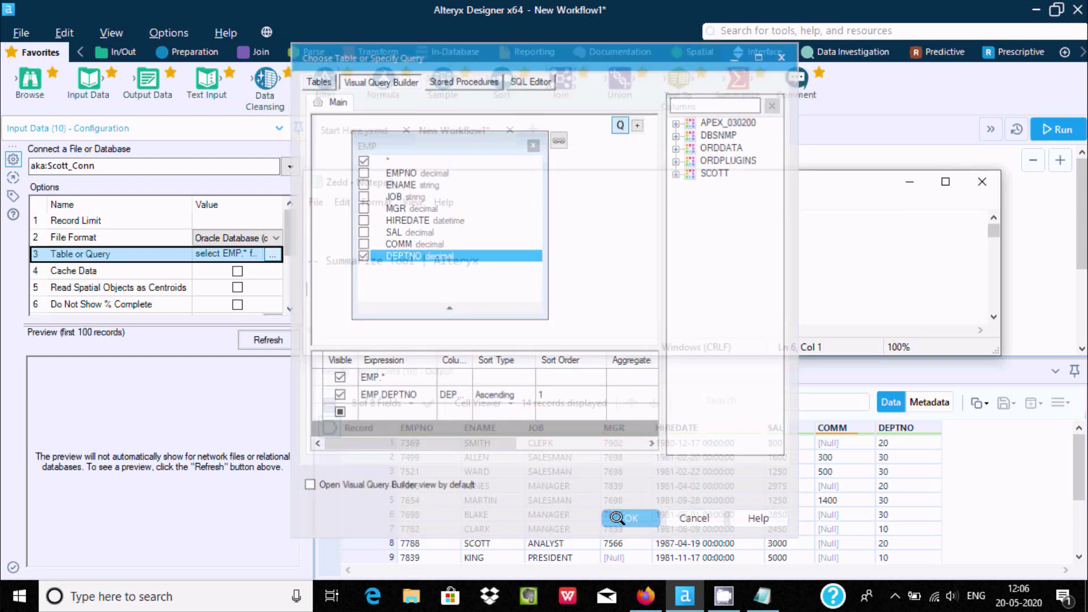
# Step: Run the workflow with the updated query and display the Input Data tool's output records
pyautogui.click(1030, 217)
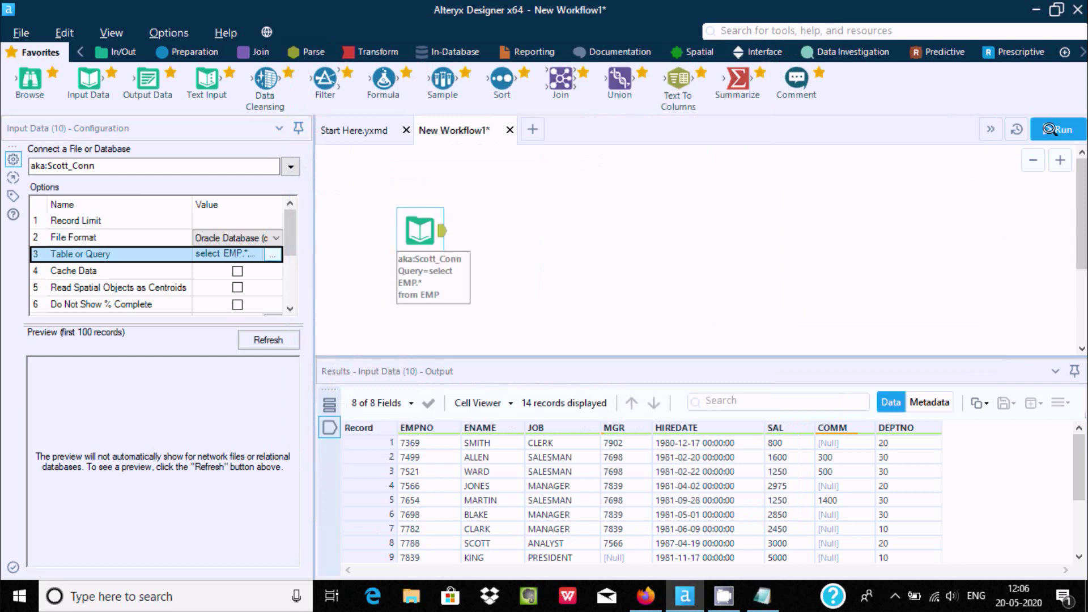
pyautogui.click(1055, 128)
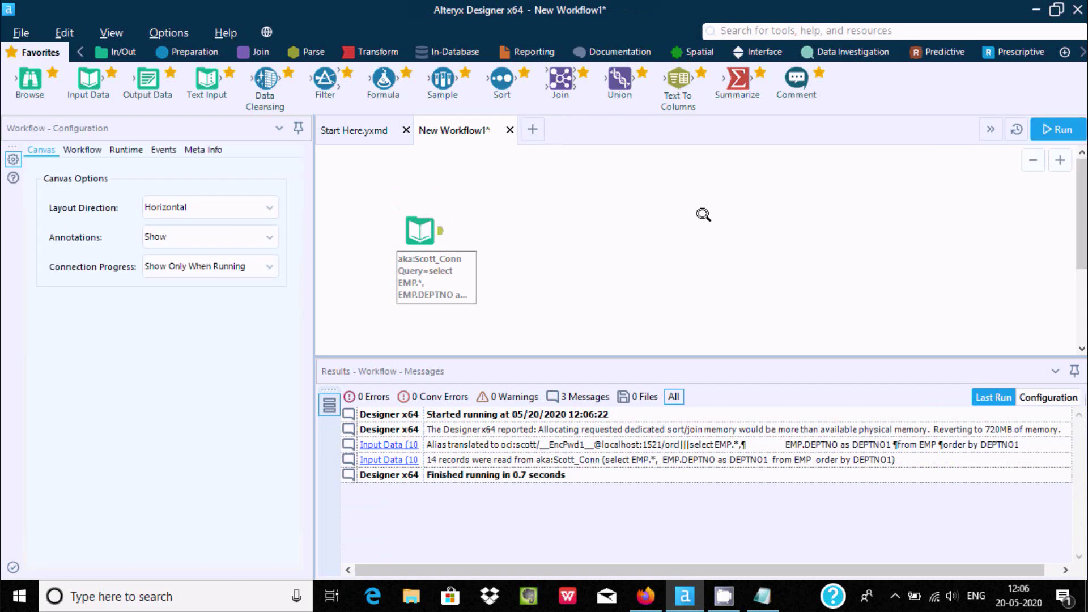
pyautogui.click(413, 238)
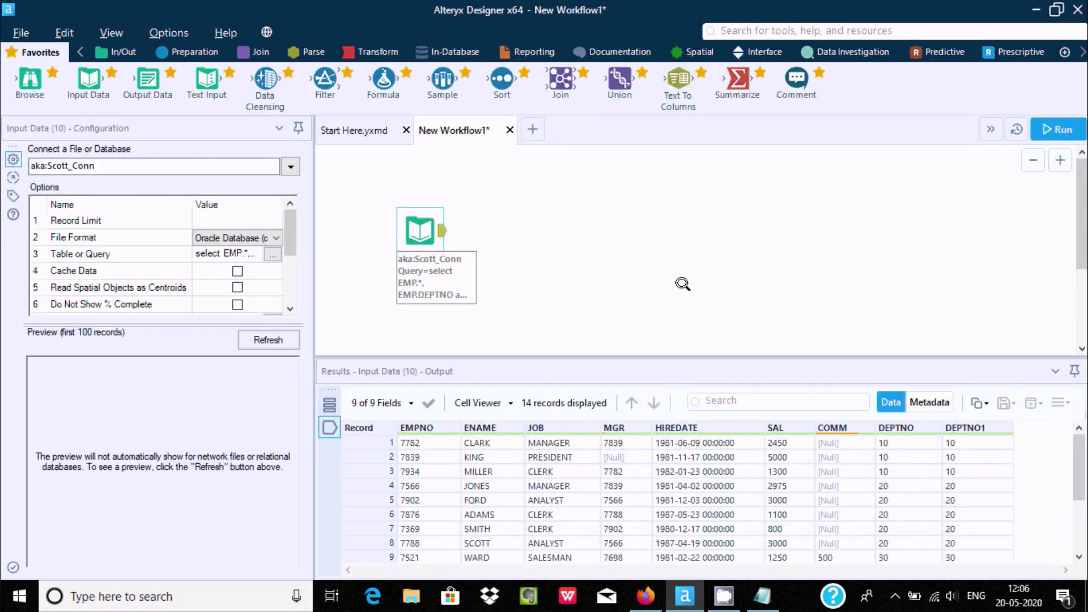
# Step: Place a Summarize tool beside the Input Data tool and connect the Input Data output to it
pyautogui.click(370, 50)
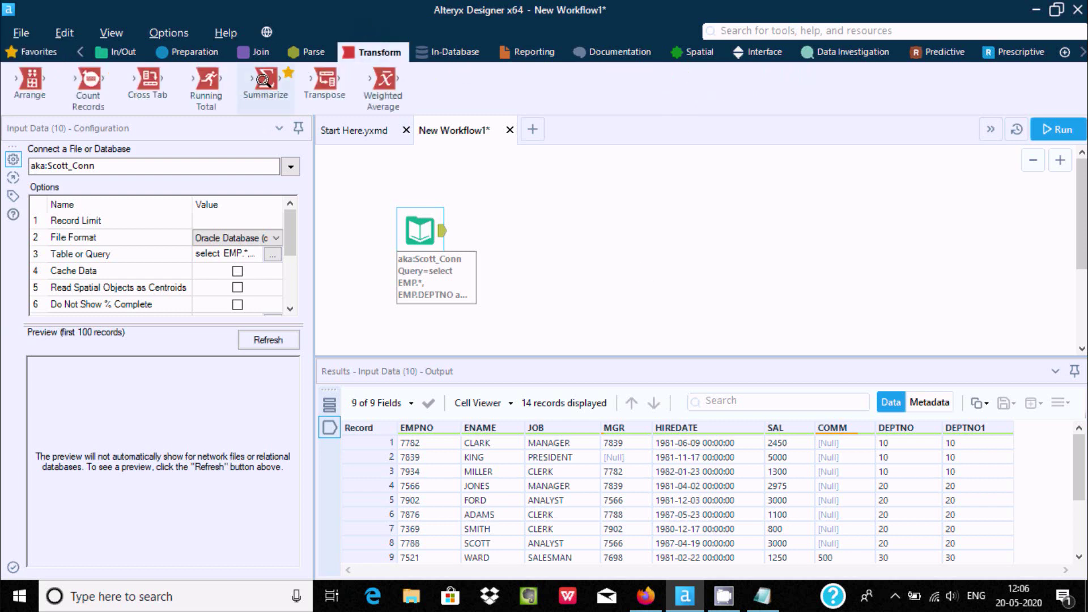
pyautogui.moveTo(262, 80)
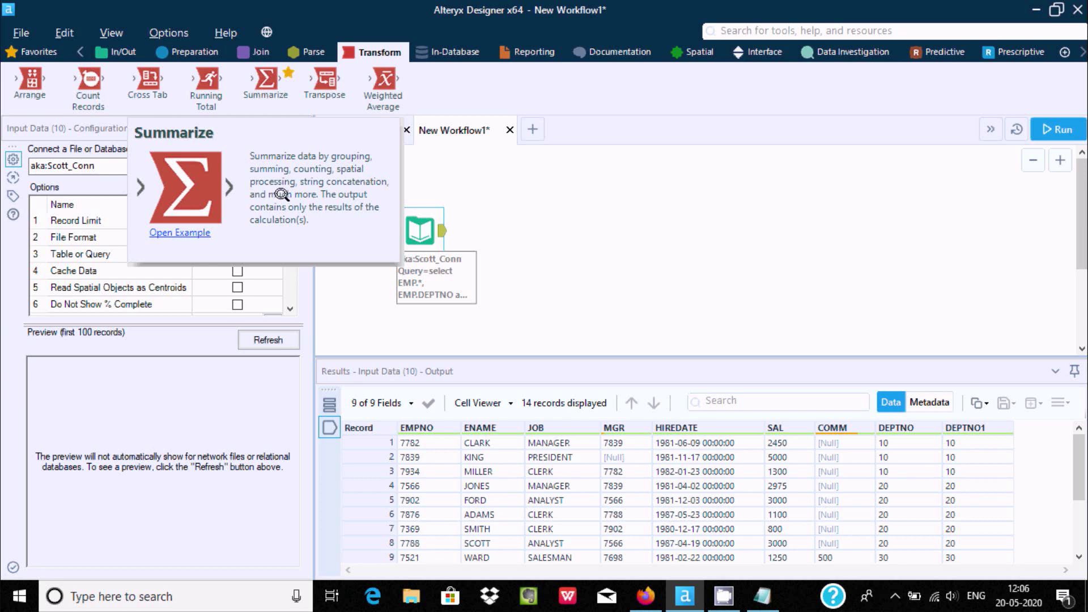
pyautogui.click(469, 183)
pyautogui.hotkey('ctrl', 'r')
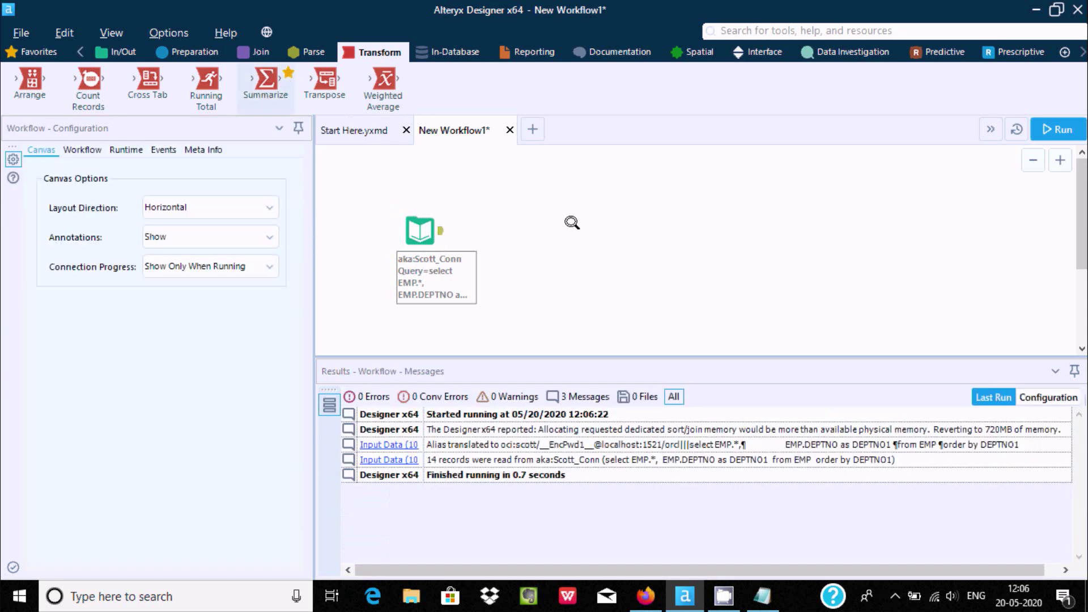
pyautogui.moveTo(574, 222); pyautogui.dragTo(574, 222)
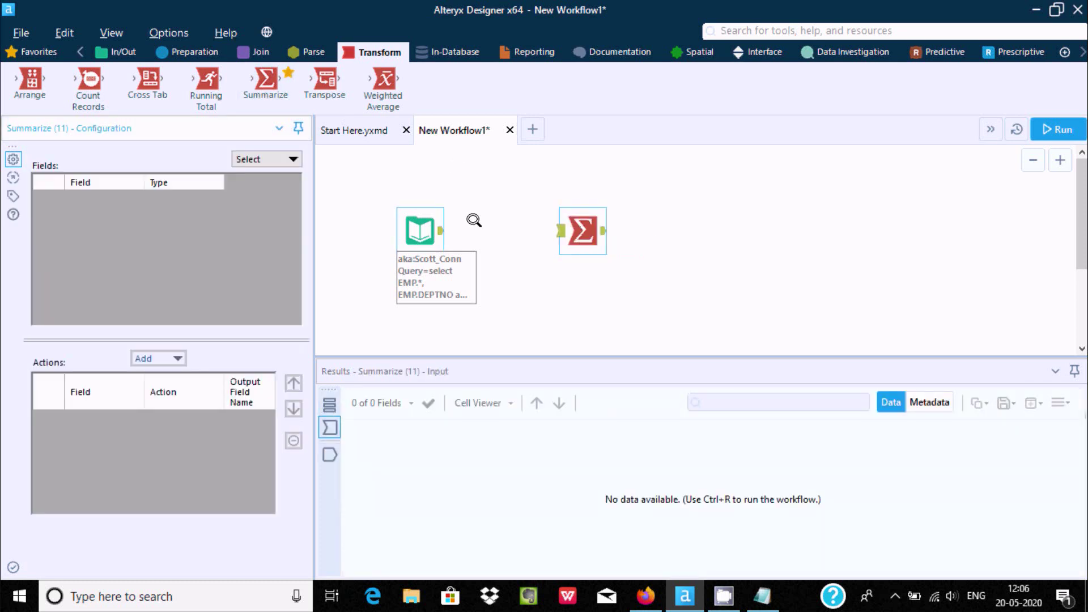
pyautogui.moveTo(440, 230); pyautogui.dragTo(561, 232)
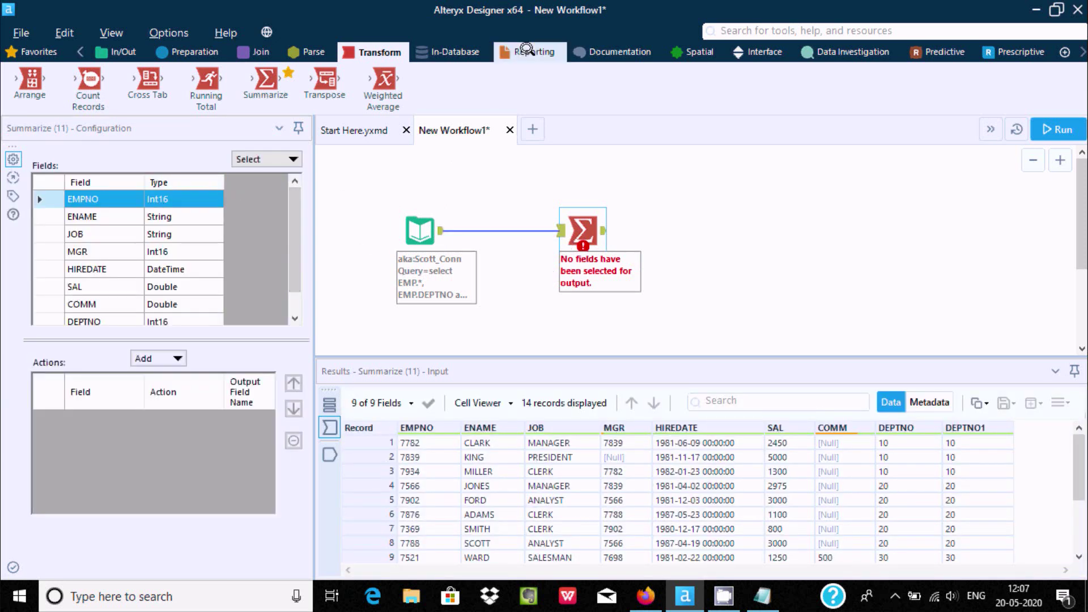
# Step: Place a Report Text tool after the Summarize tool and connect the Summarize output to it
pyautogui.click(528, 50)
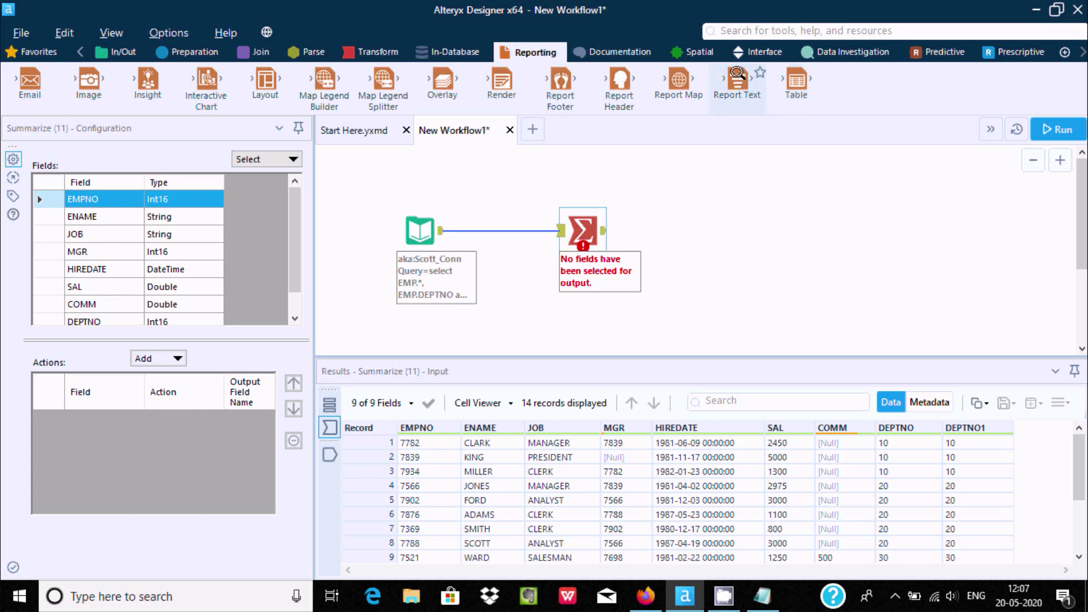
pyautogui.moveTo(737, 74); pyautogui.dragTo(754, 233)
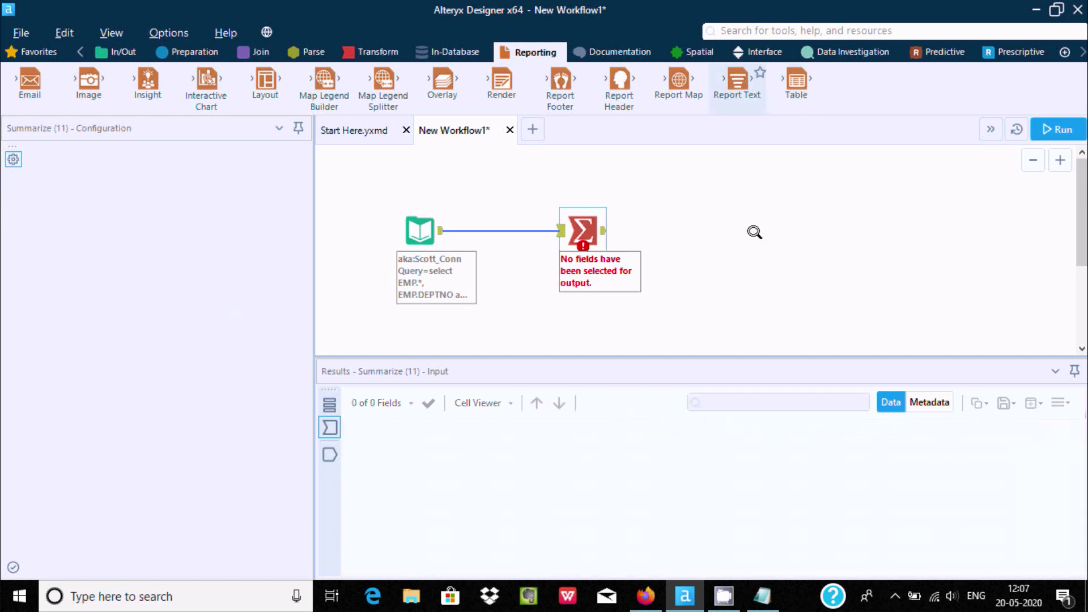
pyautogui.moveTo(604, 231); pyautogui.dragTo(732, 241)
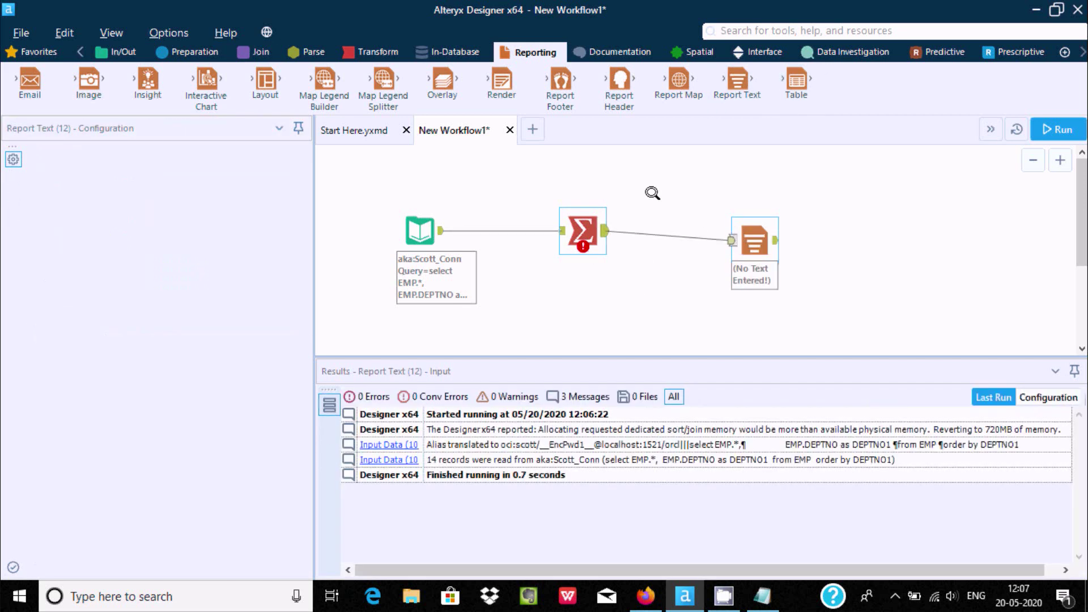
# Step: Try the All, None, Numeric, String and Spatial bulk selections on the Summarize tool's field list
pyautogui.click(577, 227)
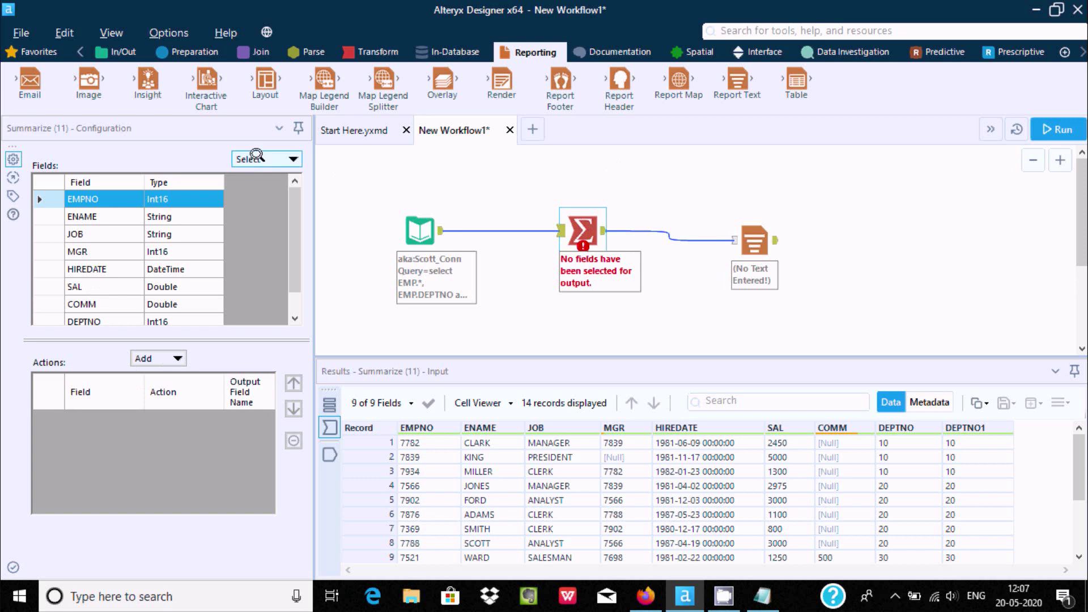
pyautogui.click(258, 154)
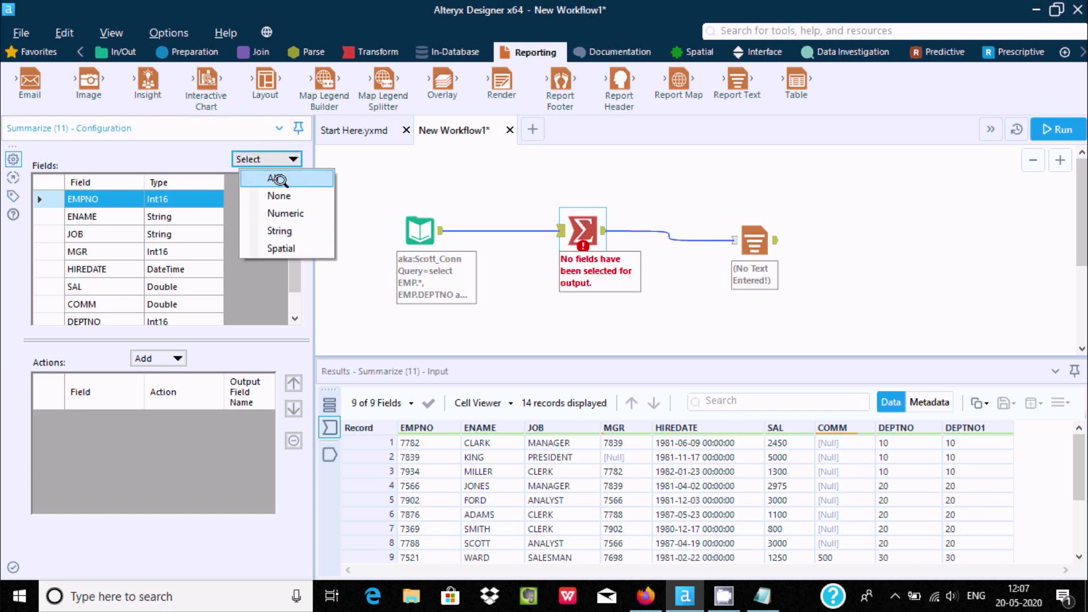
pyautogui.click(277, 179)
pyautogui.click(262, 160)
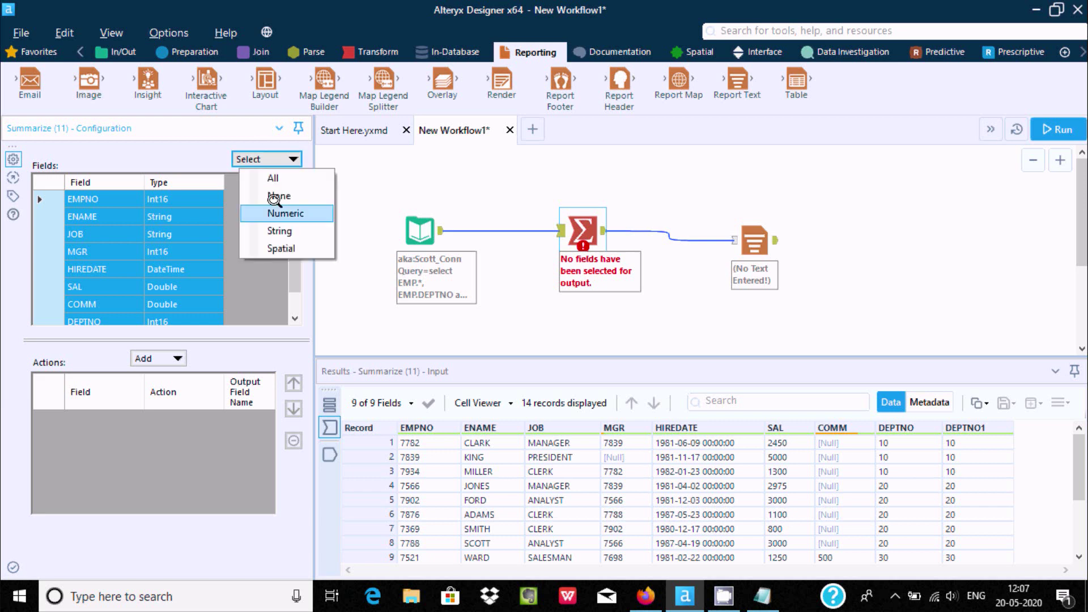
pyautogui.click(278, 197)
pyautogui.click(278, 159)
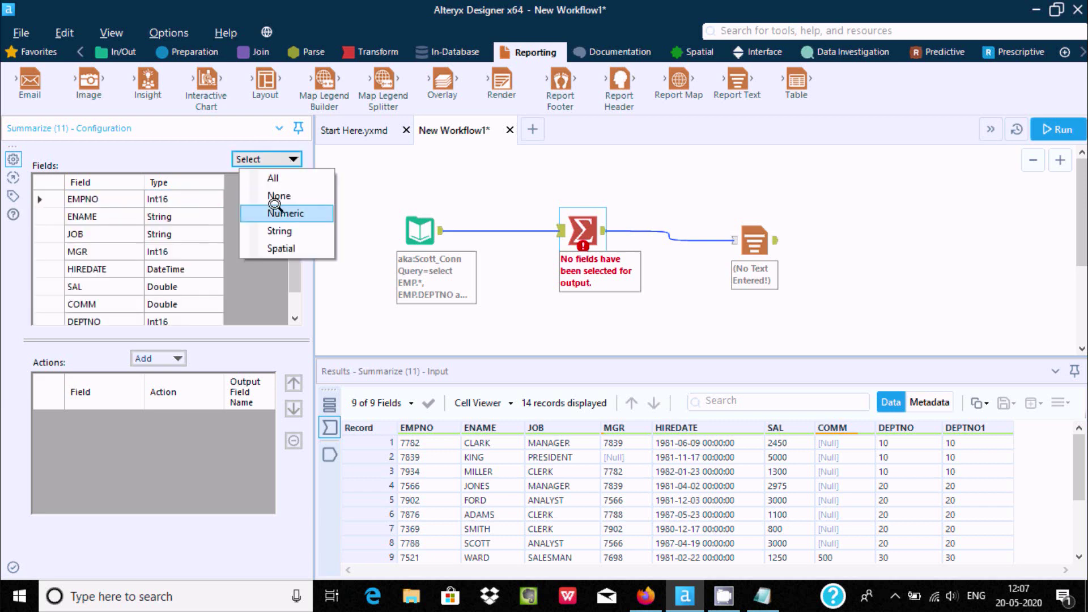
pyautogui.click(277, 211)
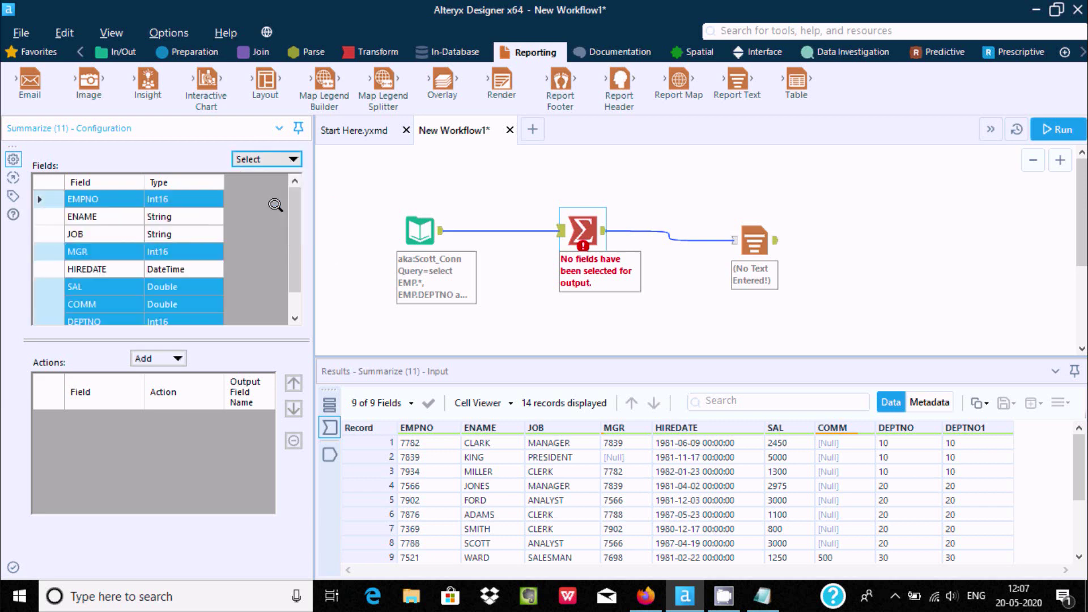
pyautogui.click(244, 160)
pyautogui.click(262, 231)
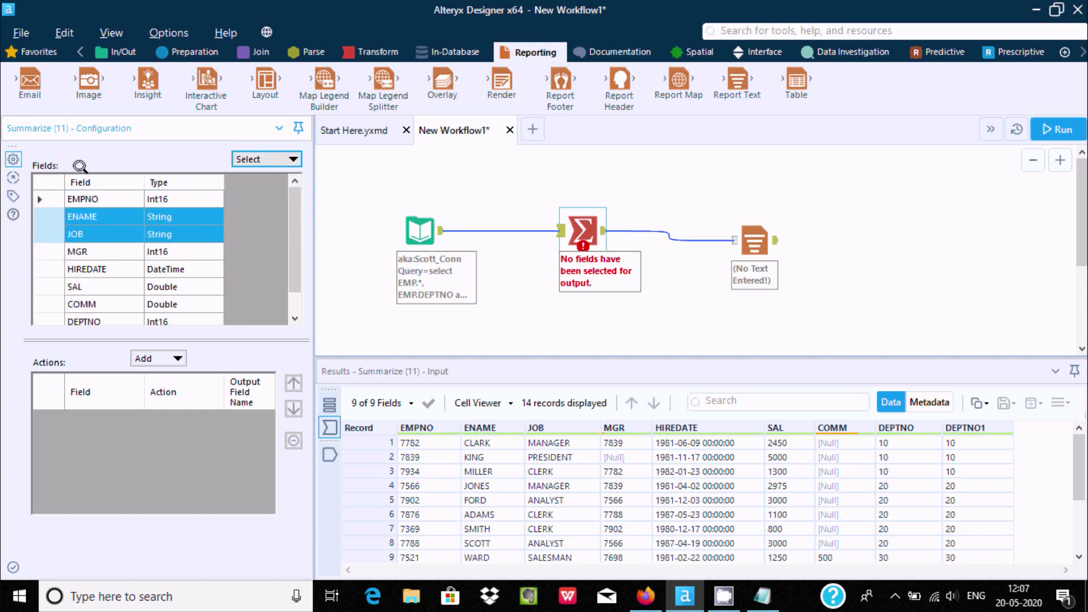
pyautogui.click(258, 158)
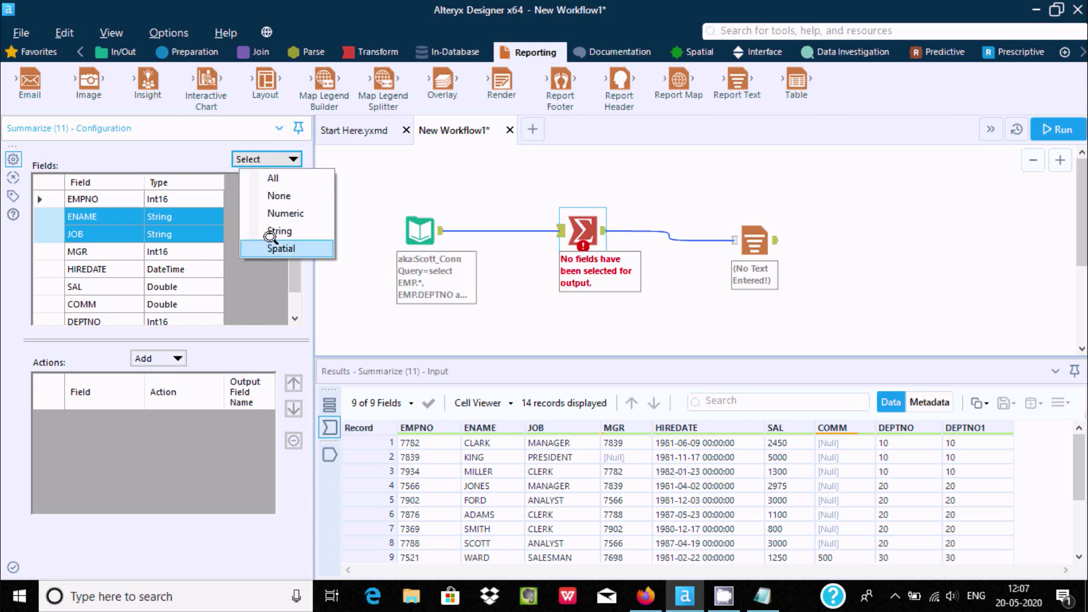
pyautogui.click(280, 244)
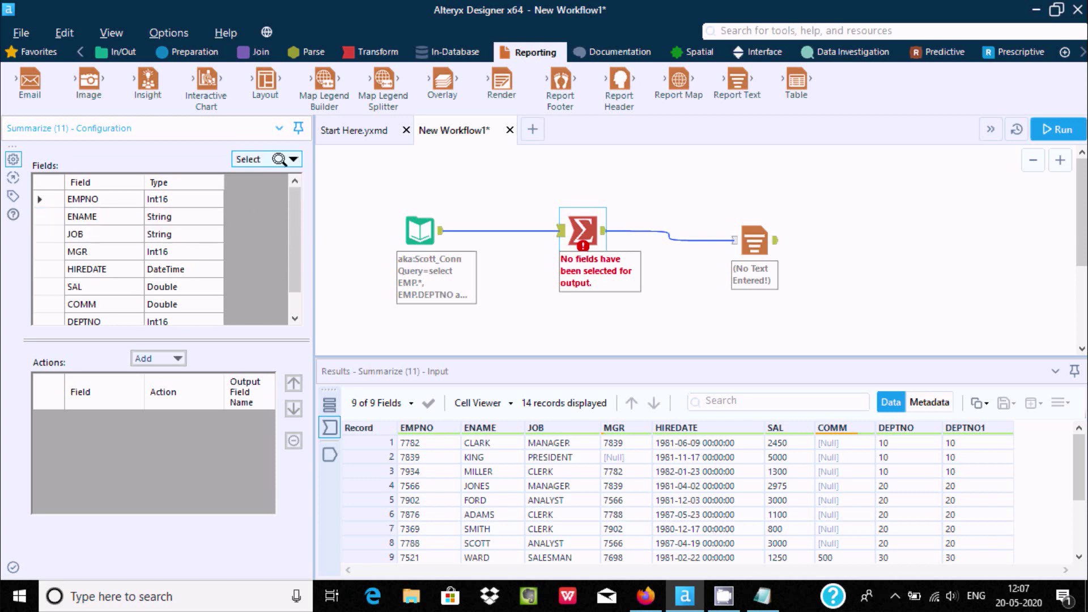
pyautogui.click(279, 159)
pyautogui.click(281, 243)
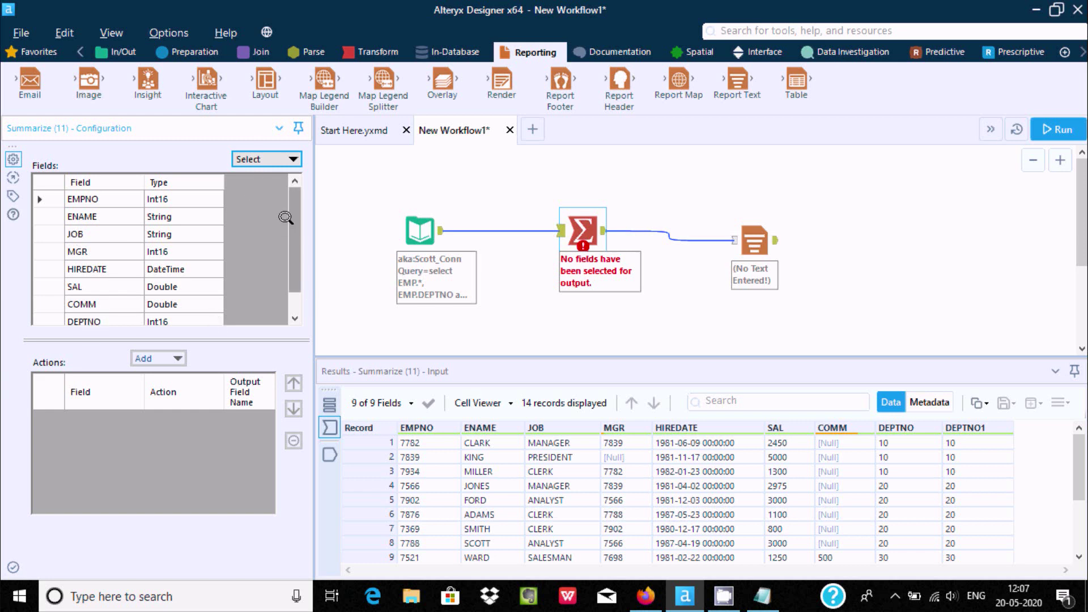
# Step: Add a Sum action on the SAL field in the Summarize tool, and run the workflow to view the Report Text tool's input
pyautogui.scroll(-1, 286, 252)
pyautogui.scroll(1, 287, 233)
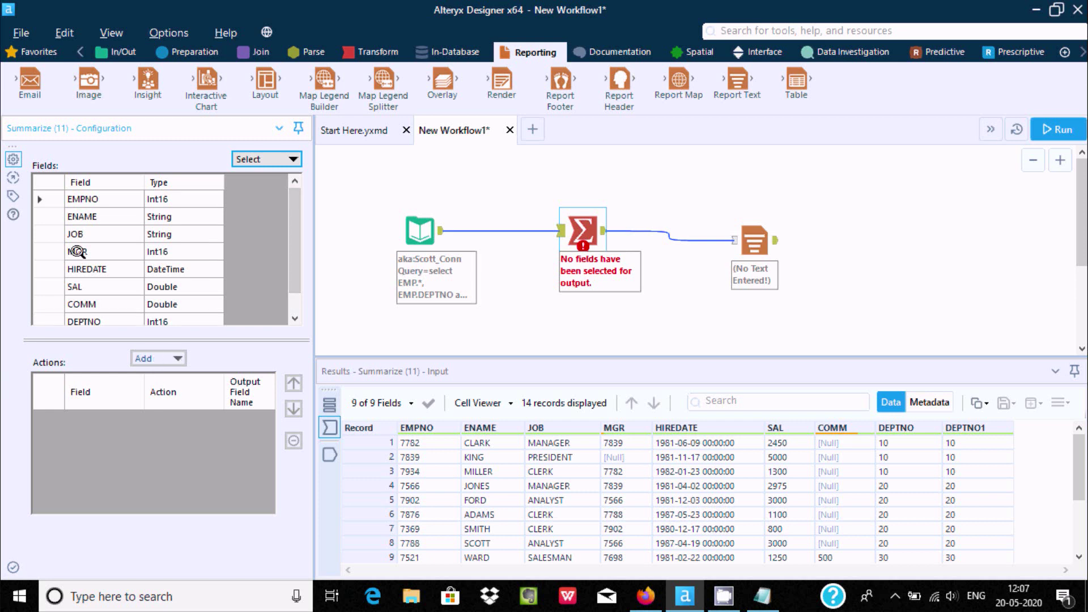
pyautogui.click(82, 287)
pyautogui.click(160, 357)
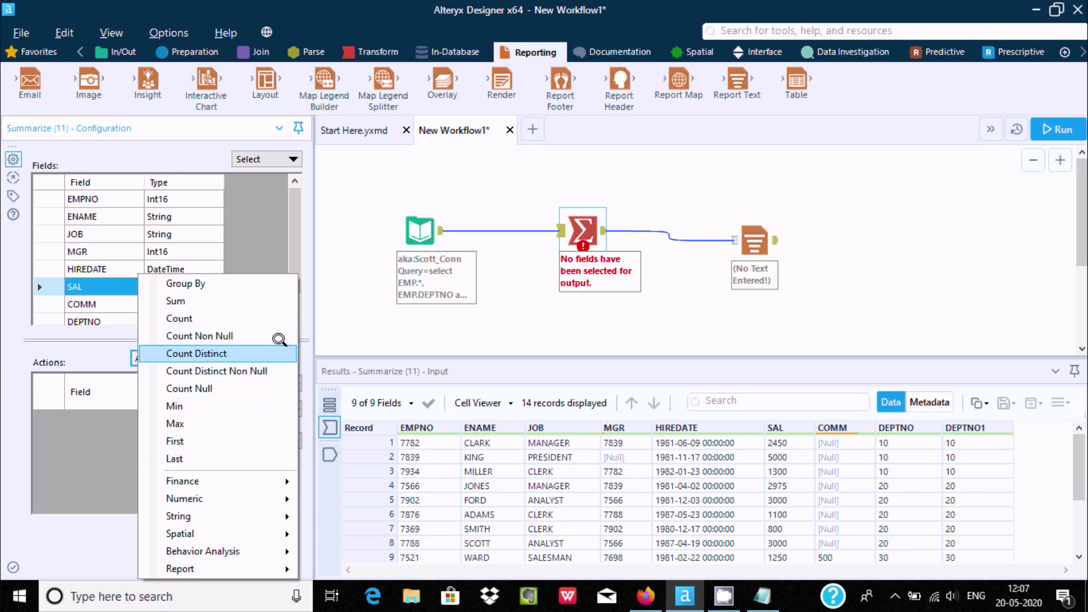
pyautogui.click(201, 299)
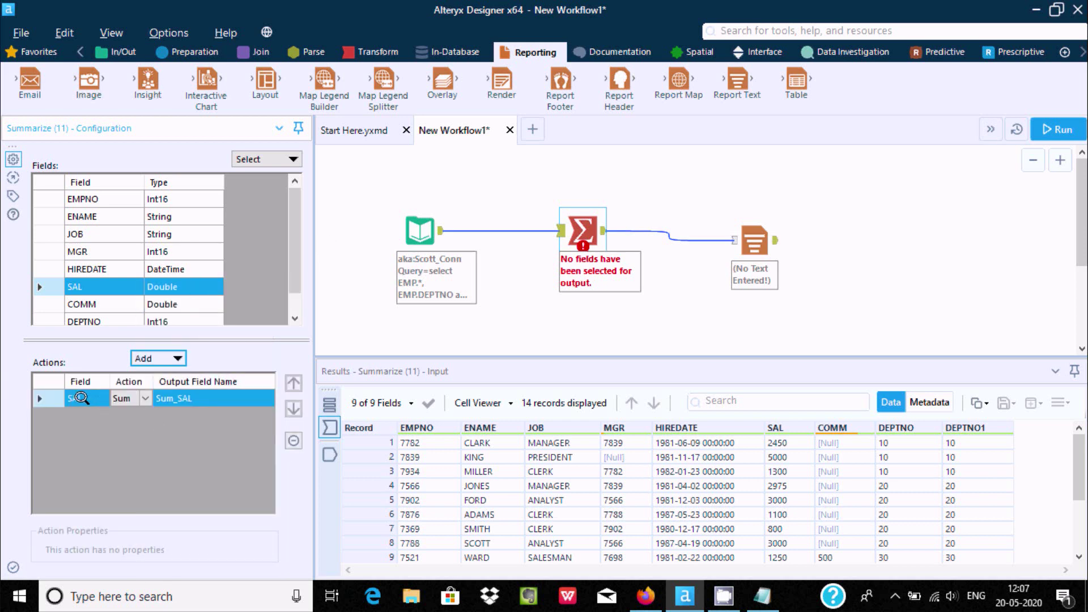
pyautogui.click(201, 397)
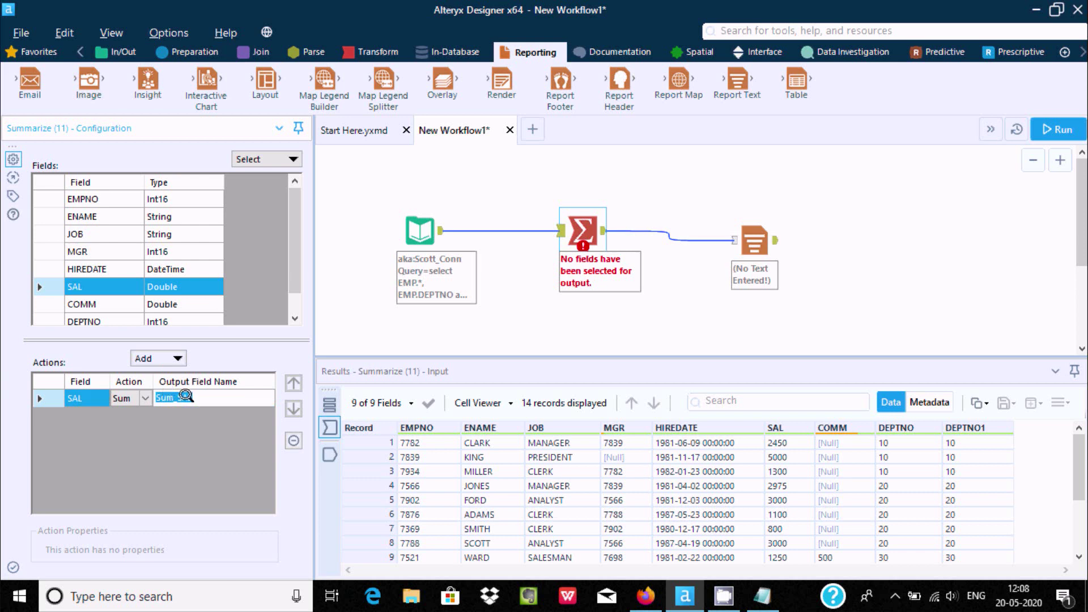
pyautogui.click(1058, 129)
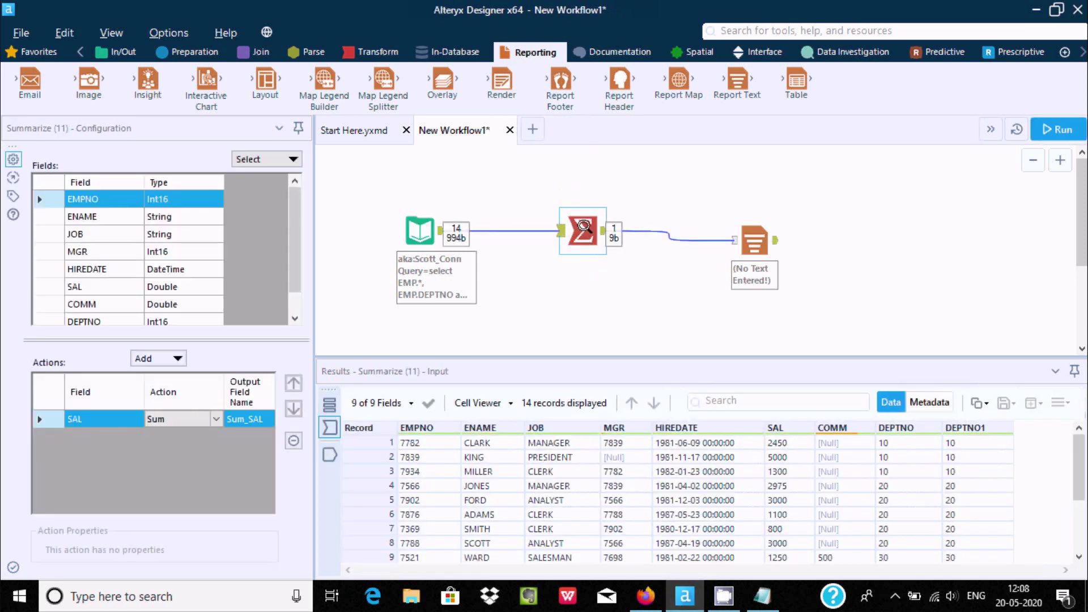
pyautogui.click(754, 241)
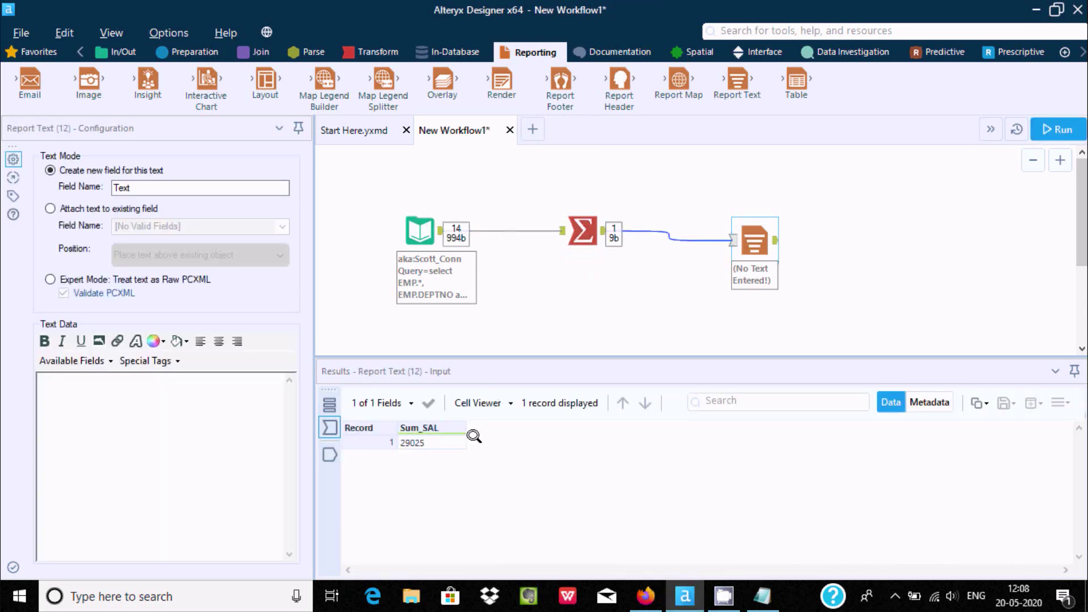
# Step: Add a Group By action on DEPTNO in the Summarize tool, and rerun the workflow to view the grouped sums at the Report Text tool
pyautogui.click(583, 232)
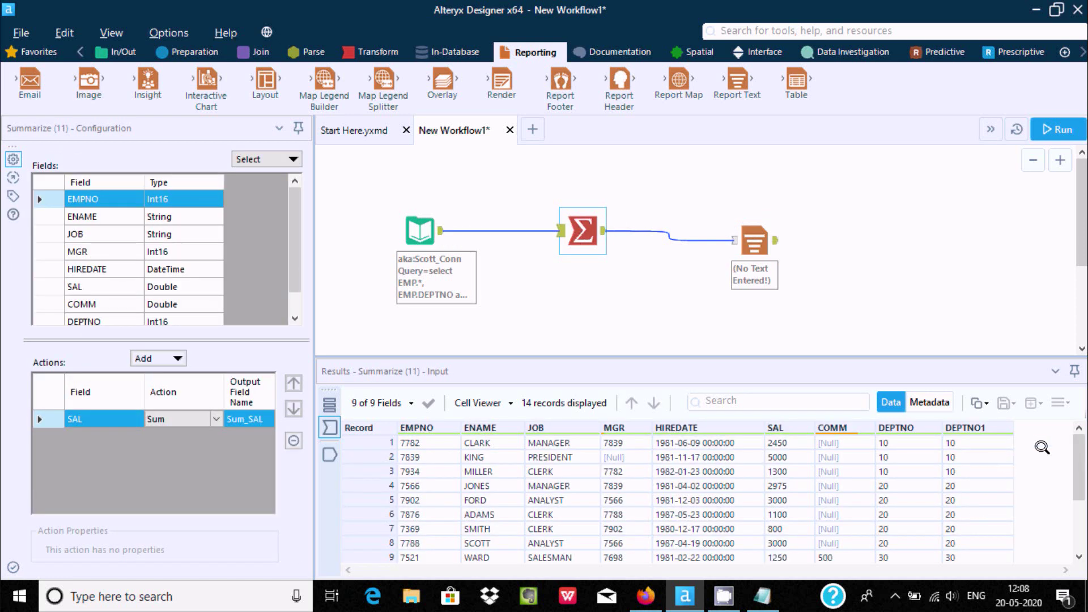
pyautogui.moveTo(1080, 431); pyautogui.dragTo(1075, 397)
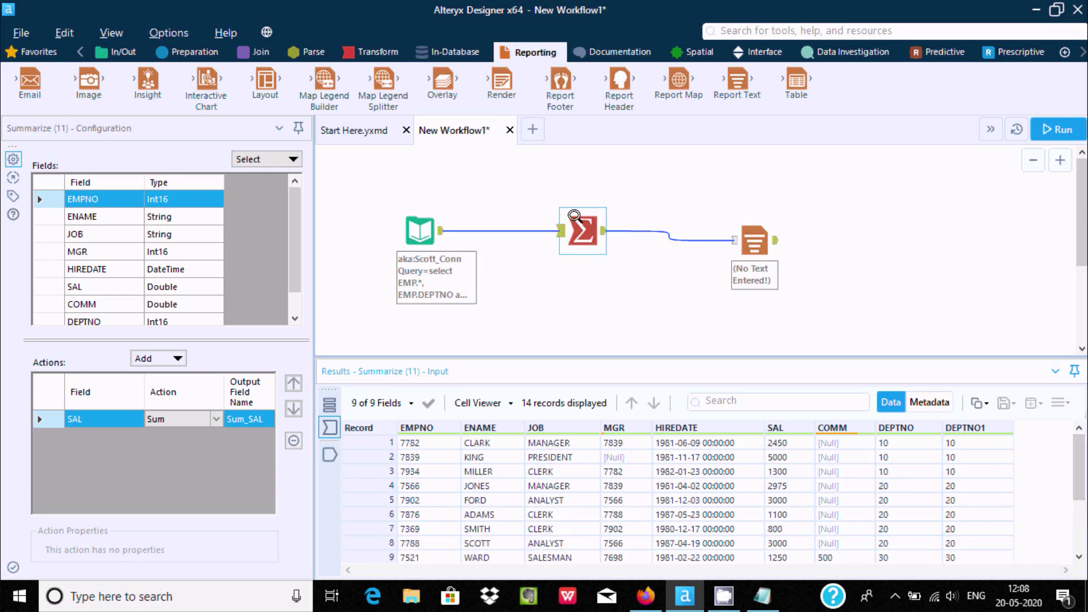
pyautogui.click(575, 215)
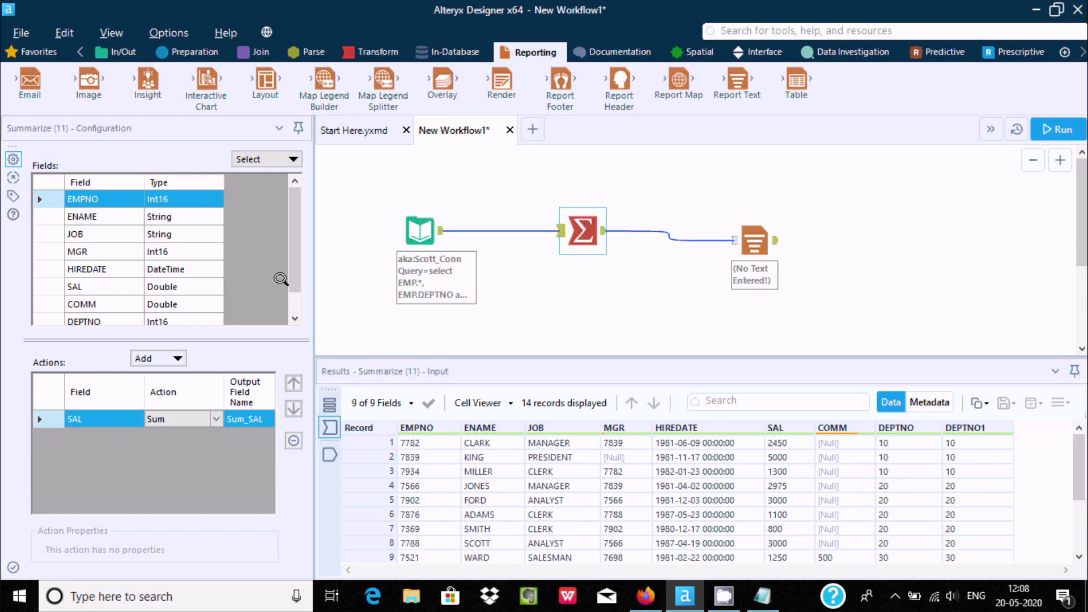
pyautogui.click(293, 272)
pyautogui.click(76, 281)
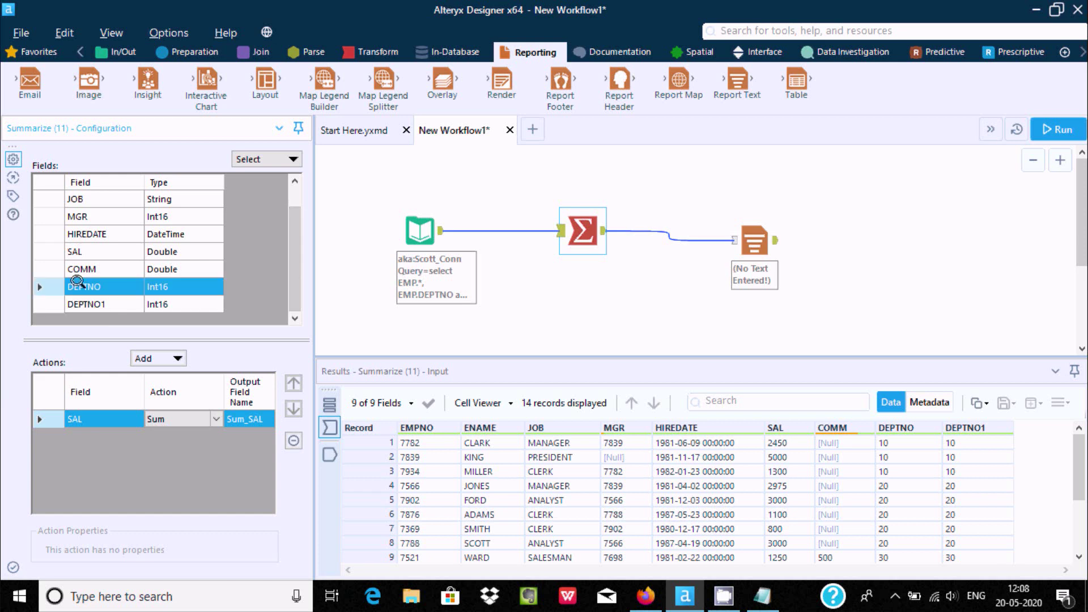
pyautogui.click(152, 357)
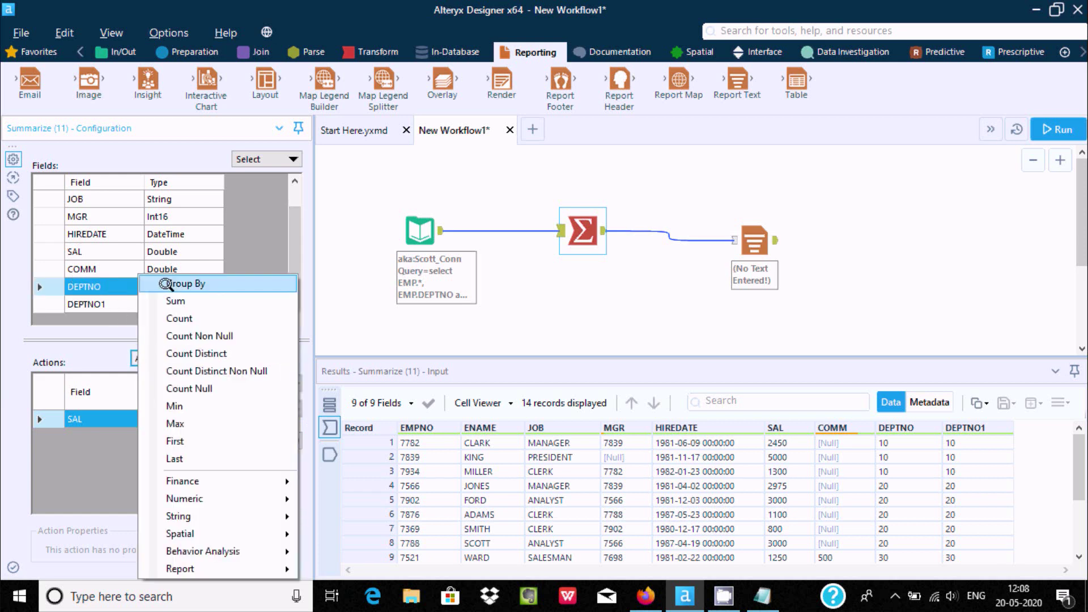
pyautogui.click(167, 283)
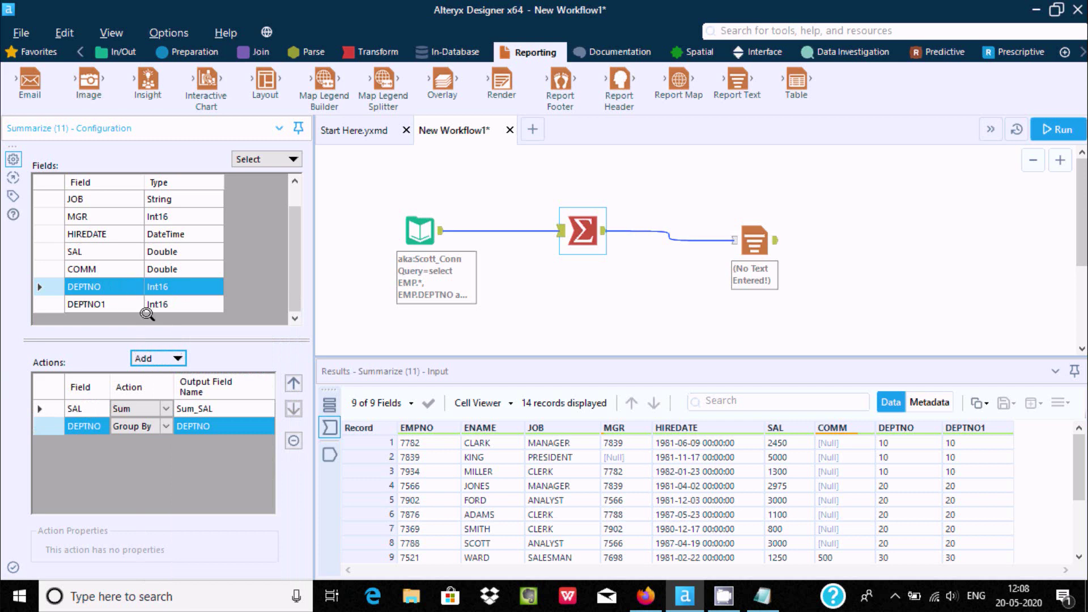
pyautogui.click(1062, 128)
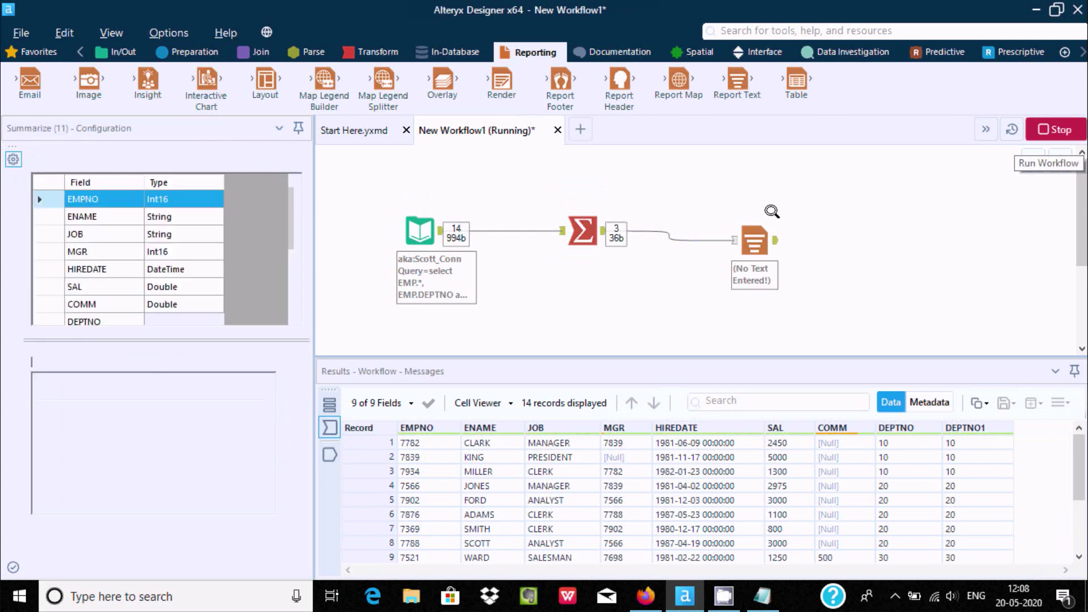
pyautogui.click(751, 232)
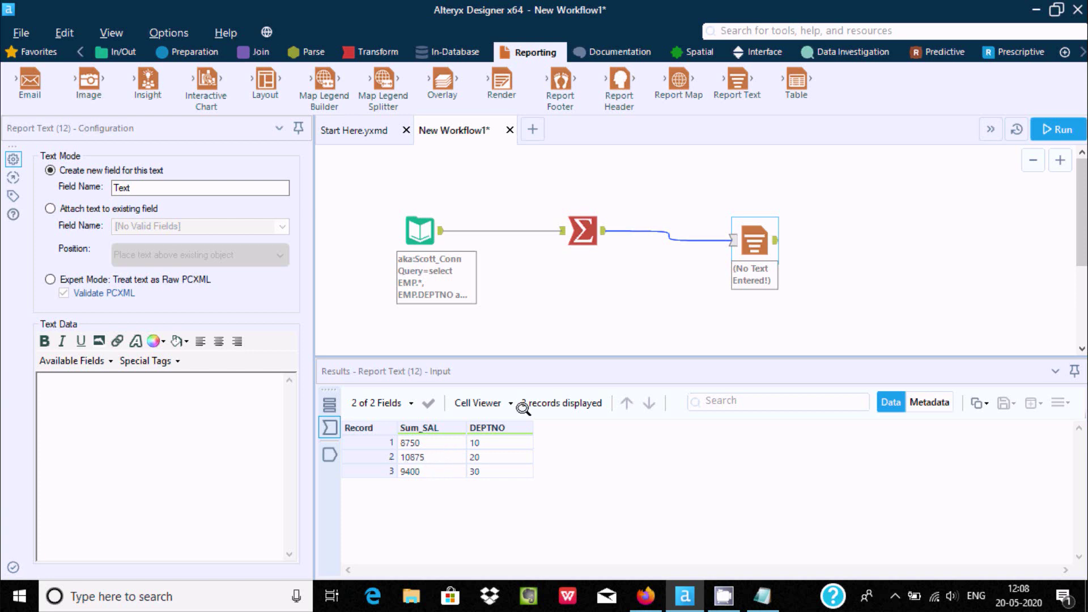
# Step: Add a Count action on DEPTNO in the Summarize tool, and rerun the workflow to view the counts at the Report Text tool
pyautogui.click(583, 225)
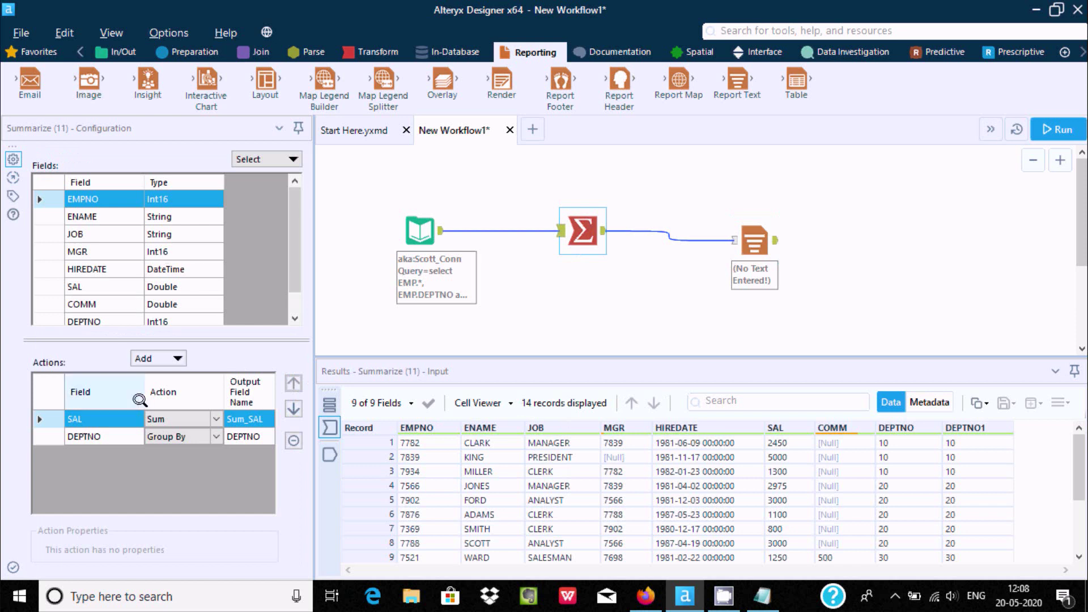
pyautogui.click(93, 309)
pyautogui.click(95, 318)
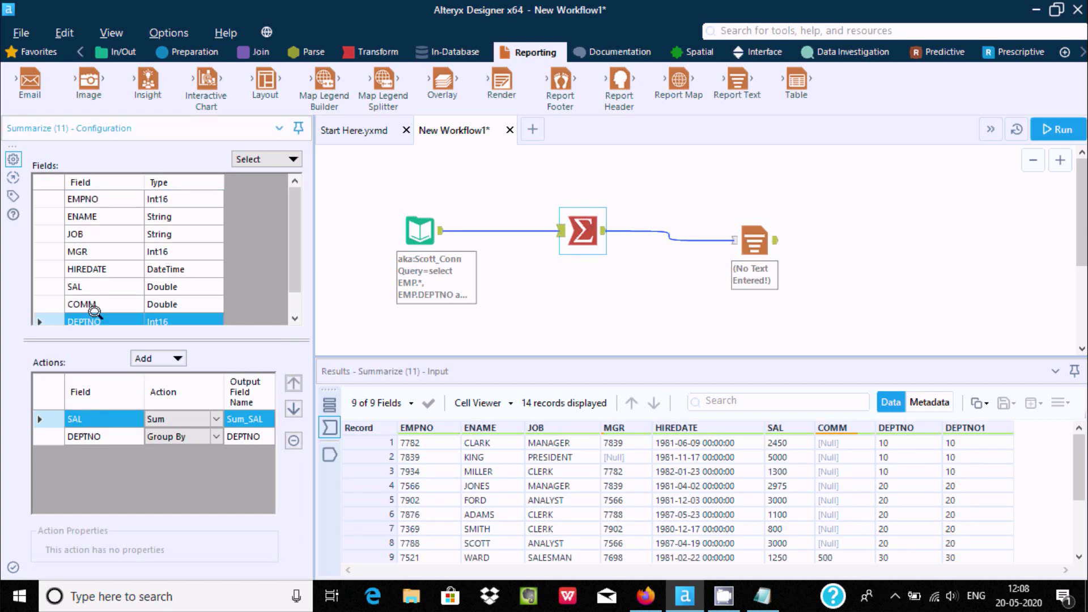
pyautogui.moveTo(284, 226); pyautogui.dragTo(284, 287)
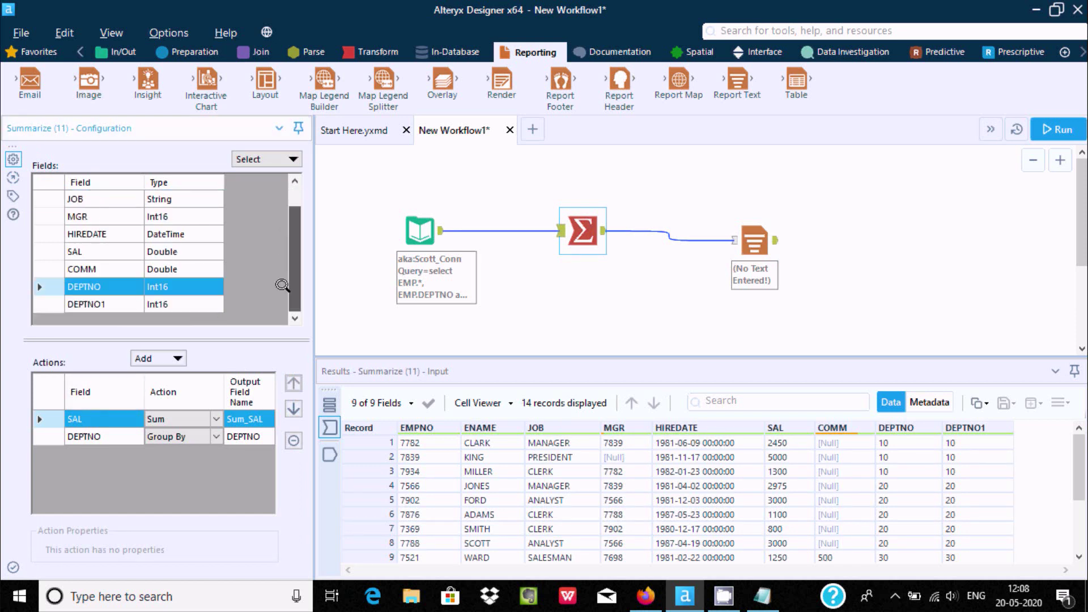
pyautogui.click(172, 355)
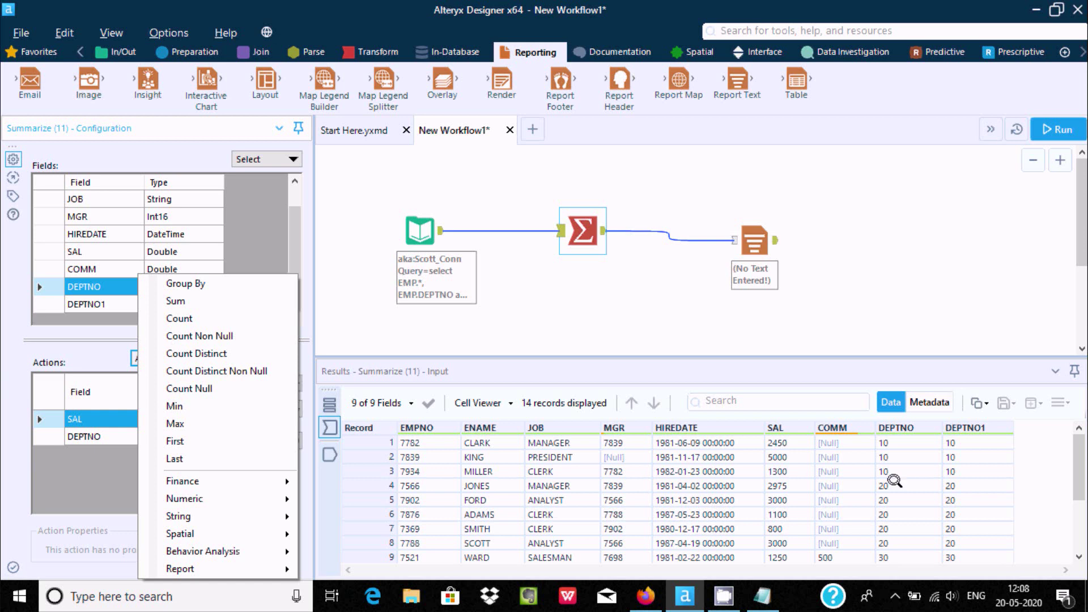
pyautogui.click(179, 318)
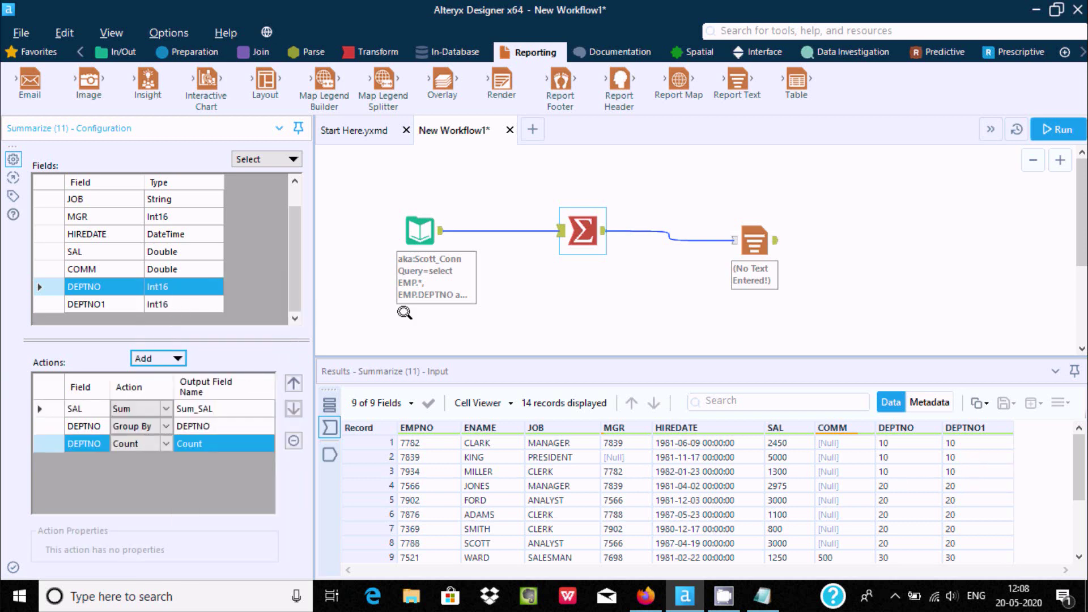
pyautogui.click(1055, 130)
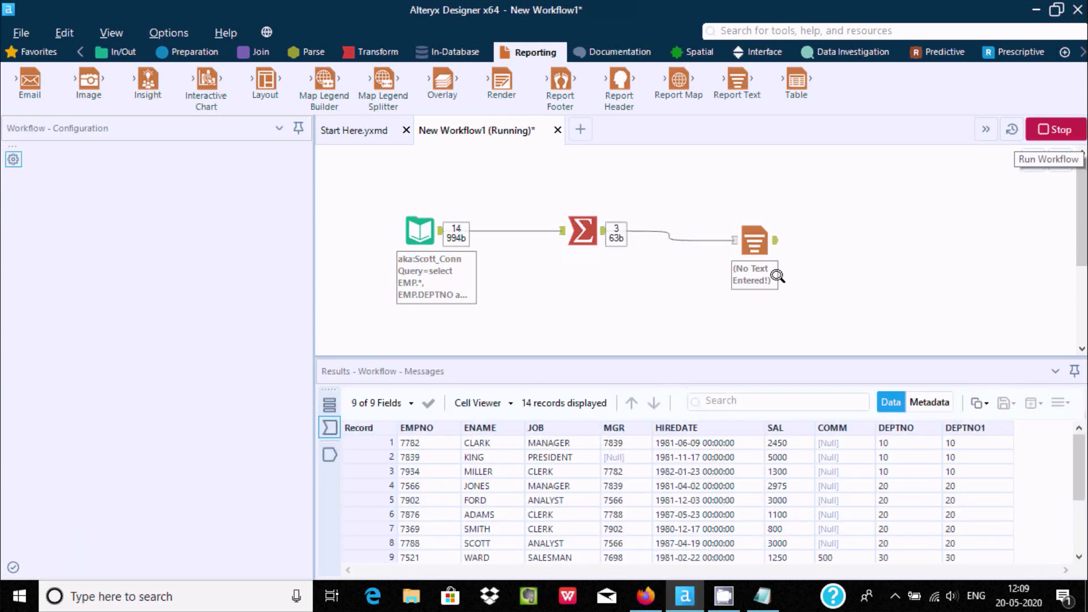
pyautogui.click(743, 273)
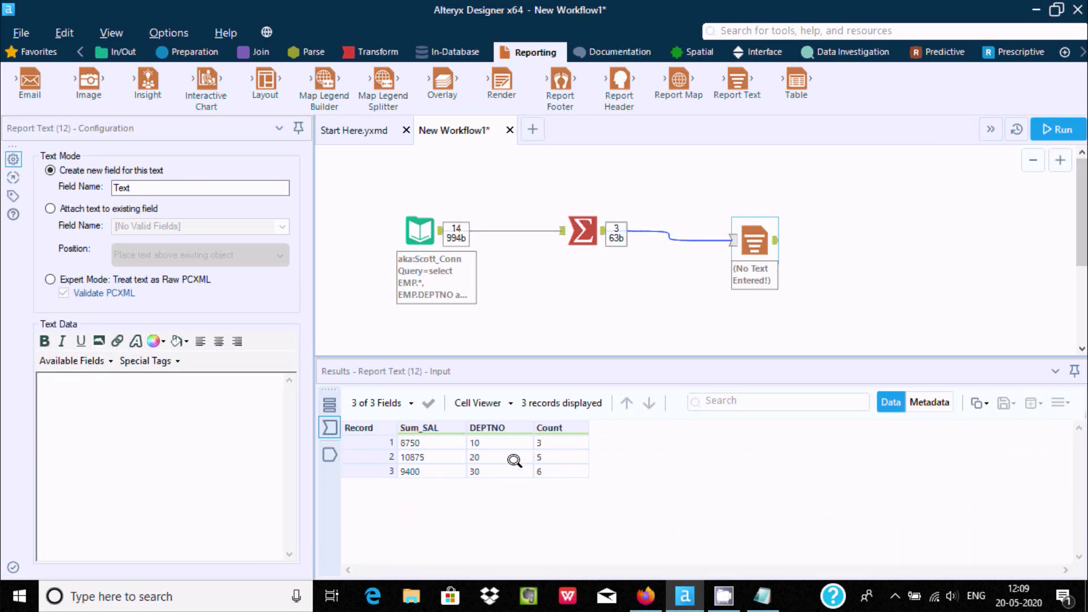
# Step: Add a First action on DEPTNO in the Summarize tool, and rerun the workflow to view the first values at the Report Text tool
pyautogui.click(585, 230)
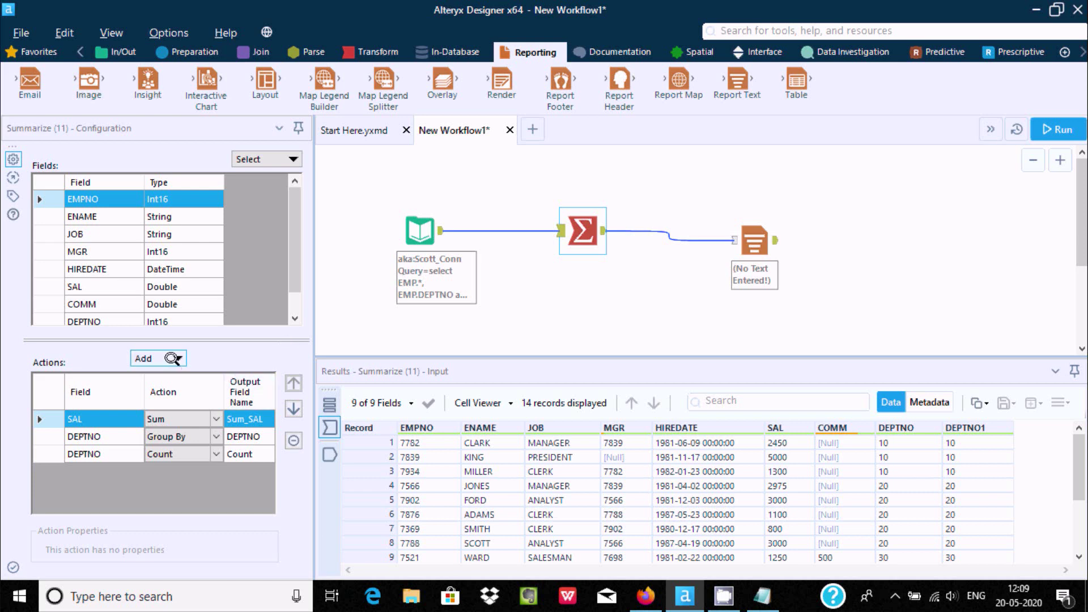
pyautogui.scroll(-1, 284, 222)
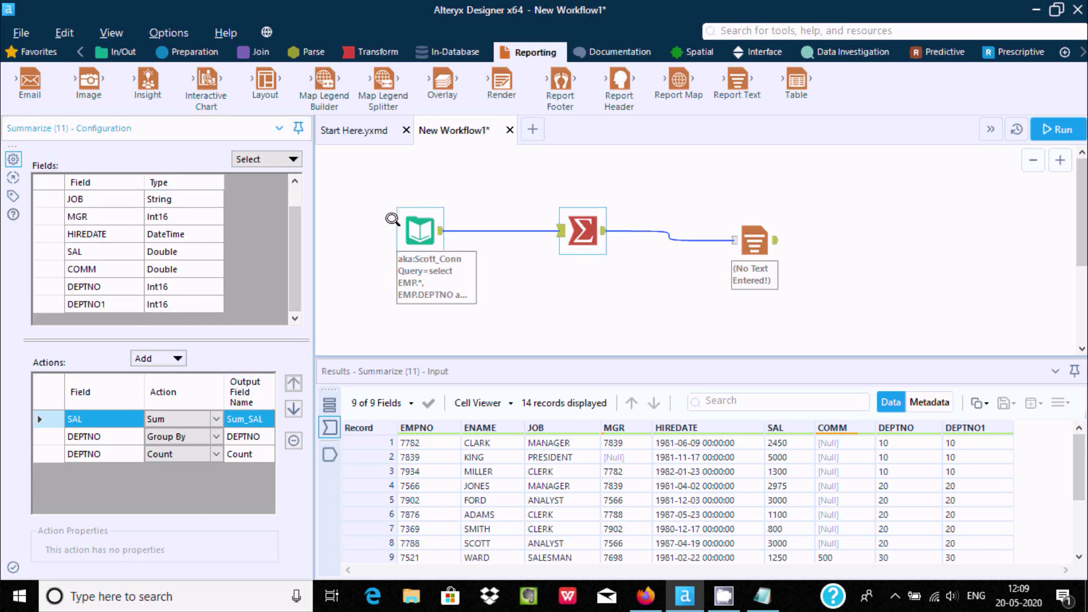
pyautogui.scroll(1, 292, 249)
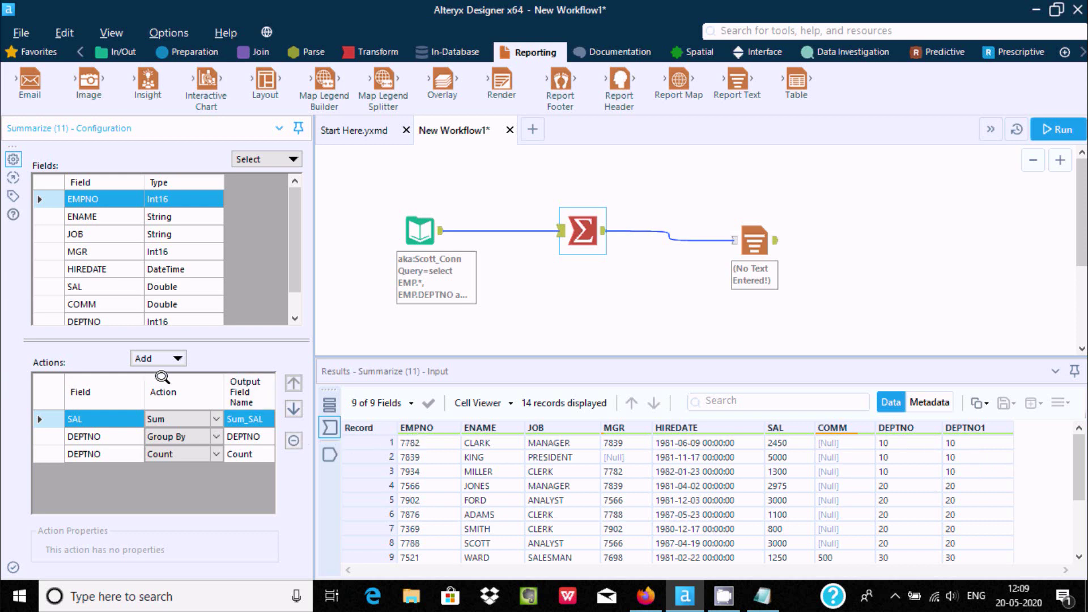
pyautogui.click(106, 318)
pyautogui.click(169, 352)
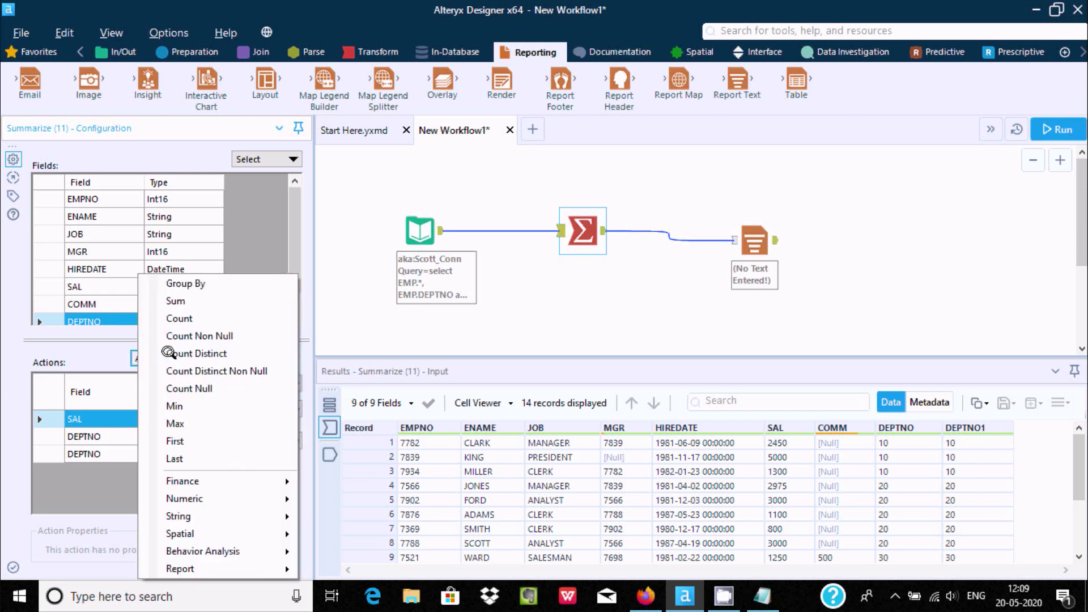
pyautogui.click(175, 457)
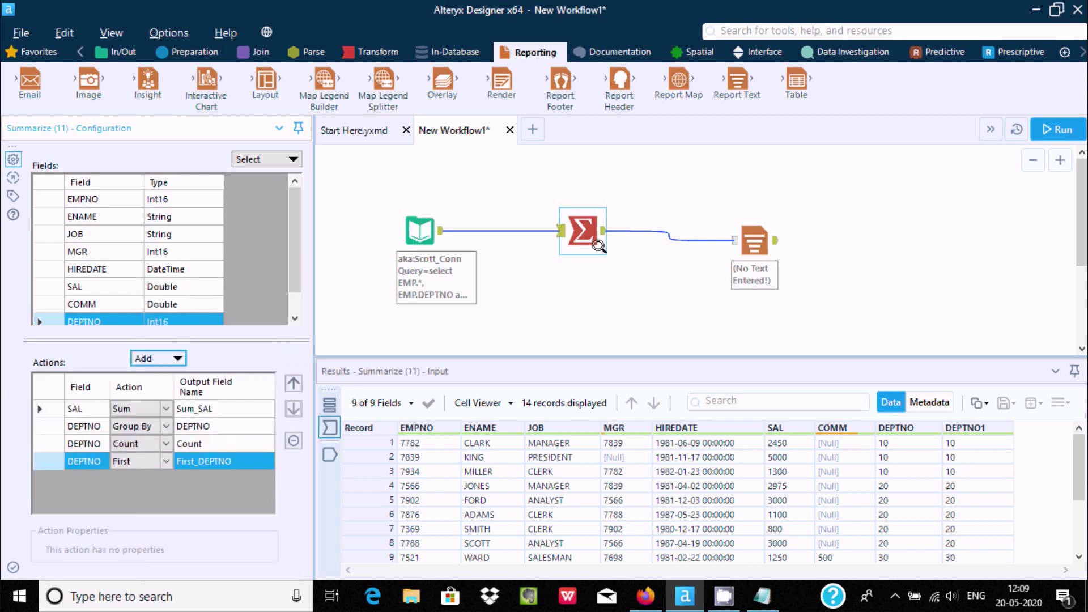
pyautogui.click(1066, 125)
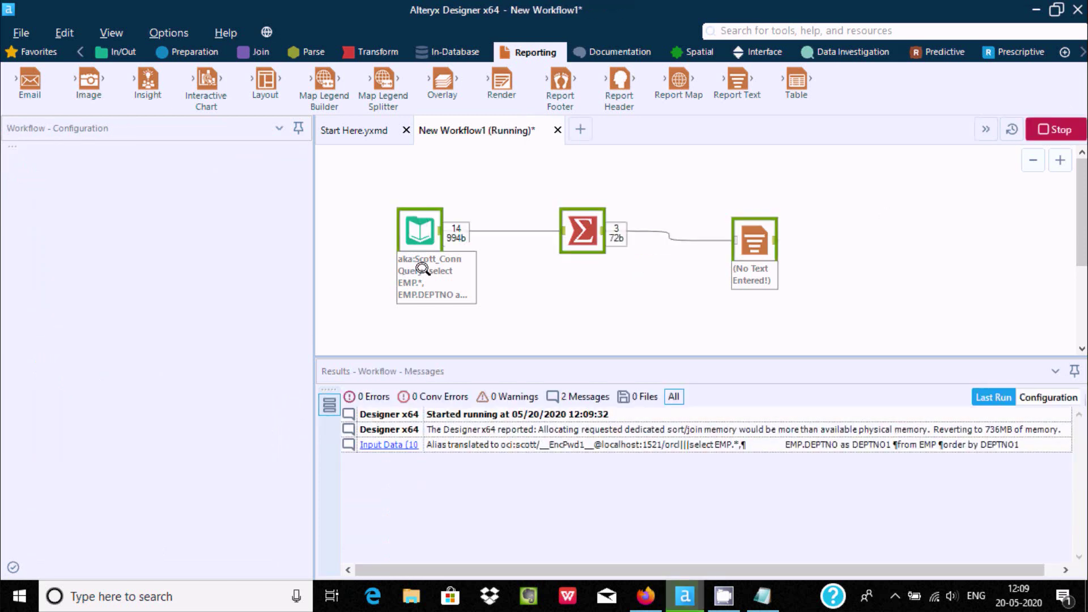
pyautogui.click(754, 241)
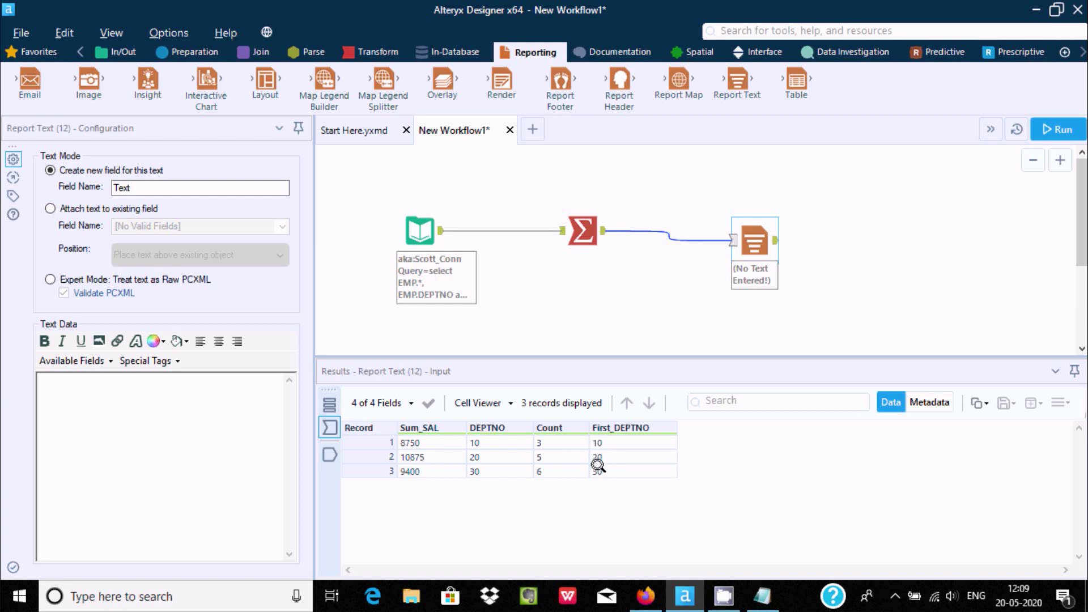
# Step: Remove the First action on DEPTNO from the Summarize tool's actions
pyautogui.click(582, 232)
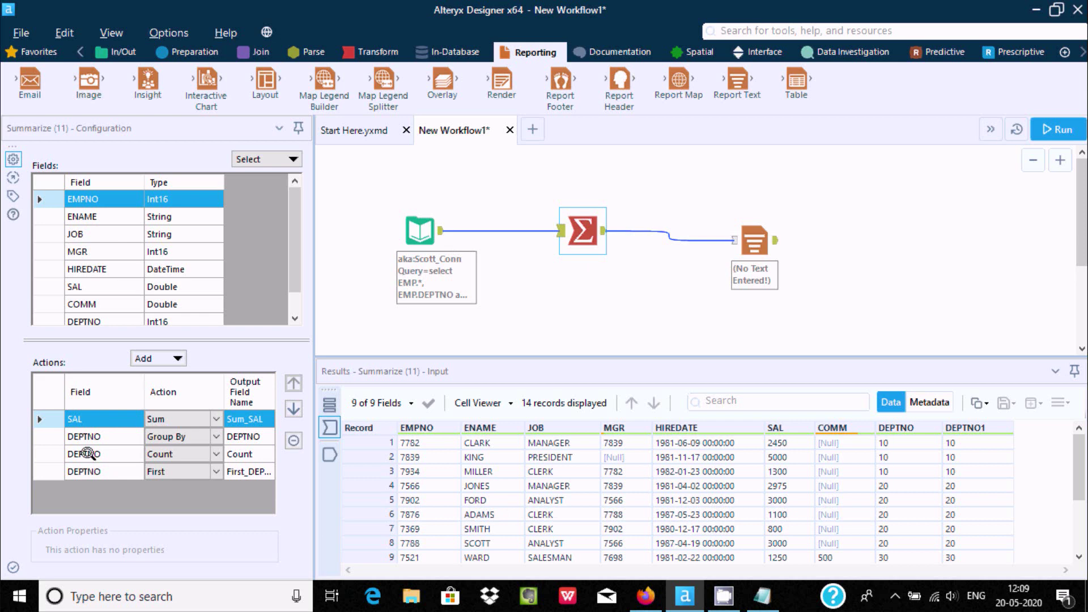
pyautogui.click(89, 470)
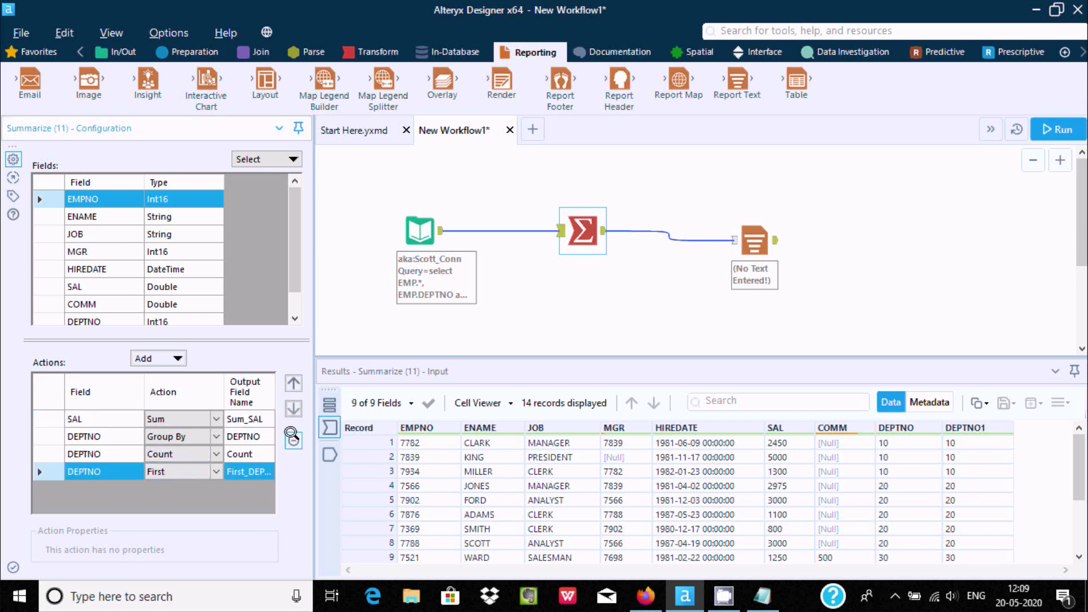
pyautogui.click(291, 435)
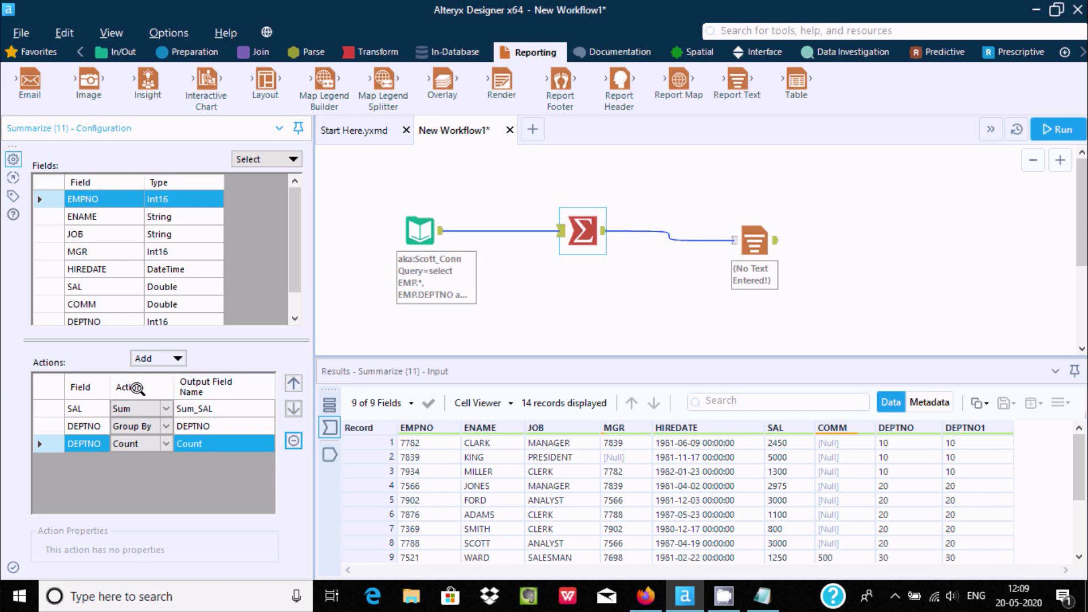
# Step: Add a Last action on EMPNO in the Summarize tool, and rerun the workflow to view the last values at the Report Text tool
pyautogui.click(155, 352)
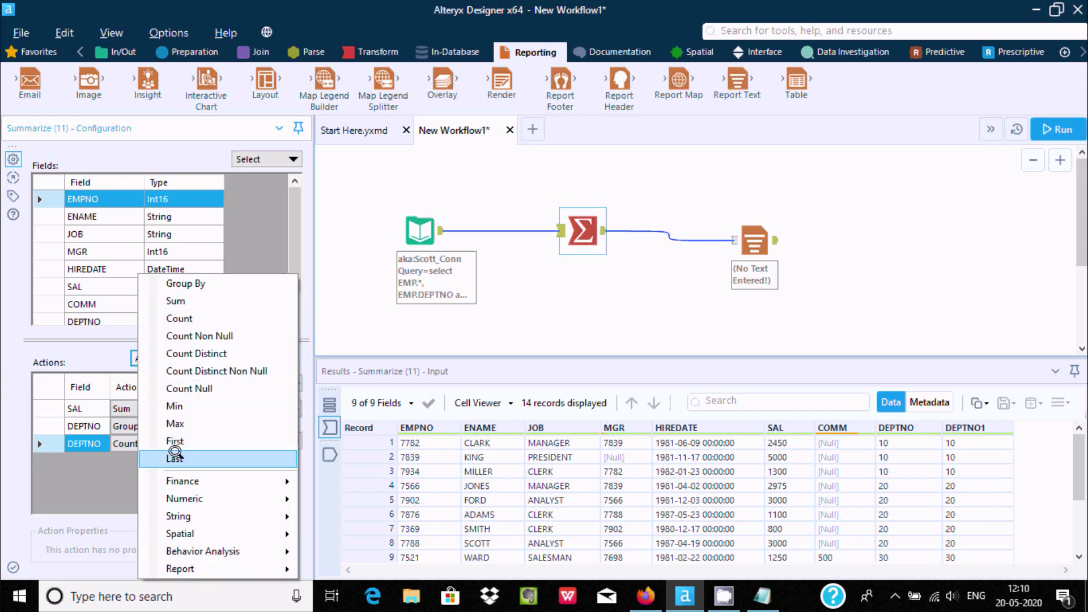
pyautogui.click(170, 459)
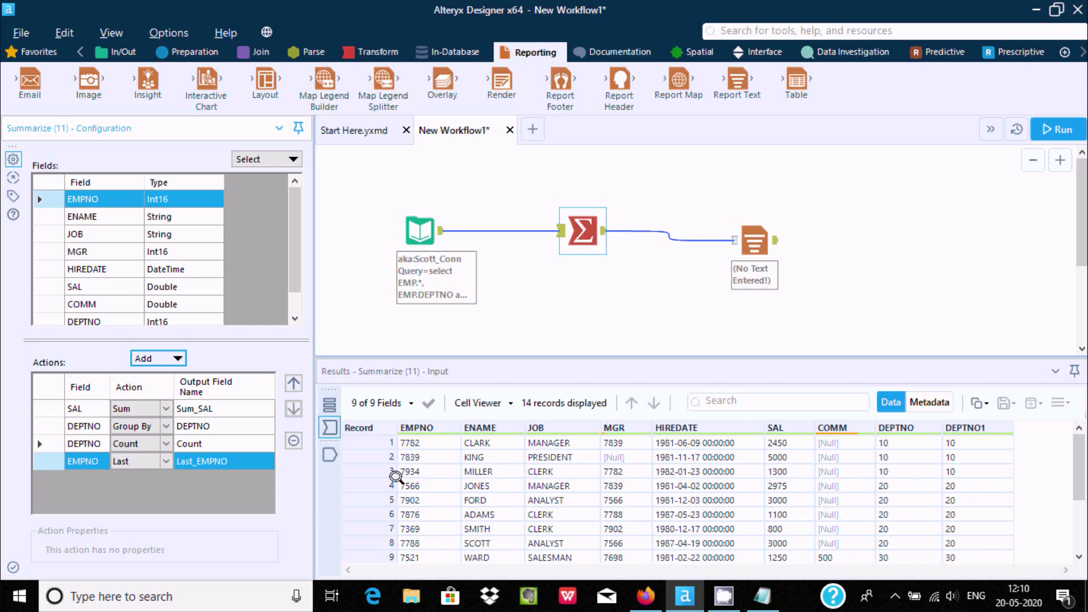
pyautogui.click(1058, 129)
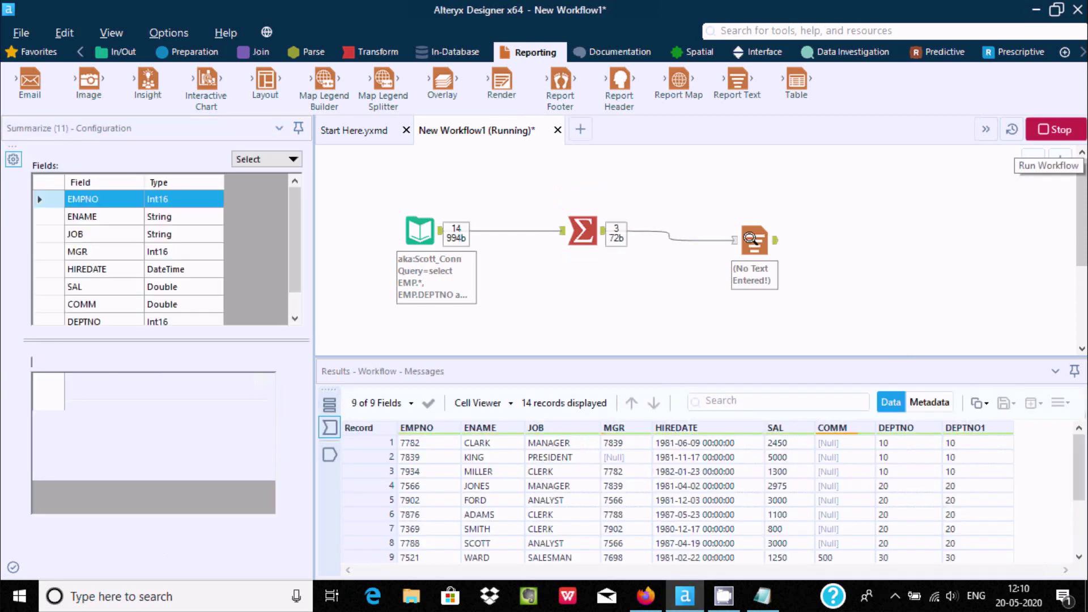
pyautogui.click(751, 238)
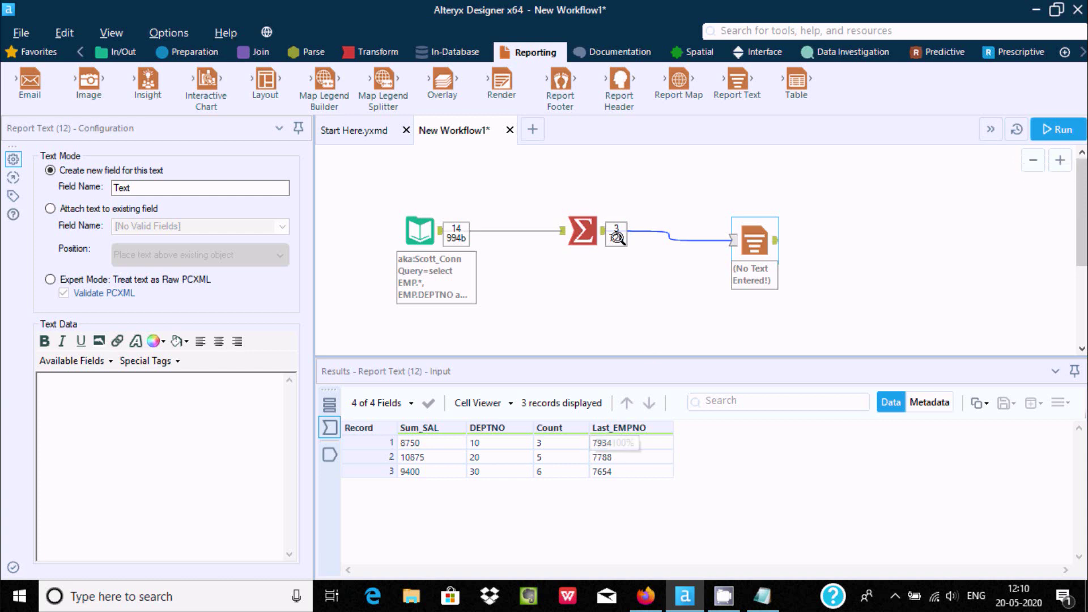
# Step: Add a Concatenate action on ENAME in the Summarize tool, and rerun the workflow to view the concatenated names at the Report Text tool
pyautogui.click(584, 230)
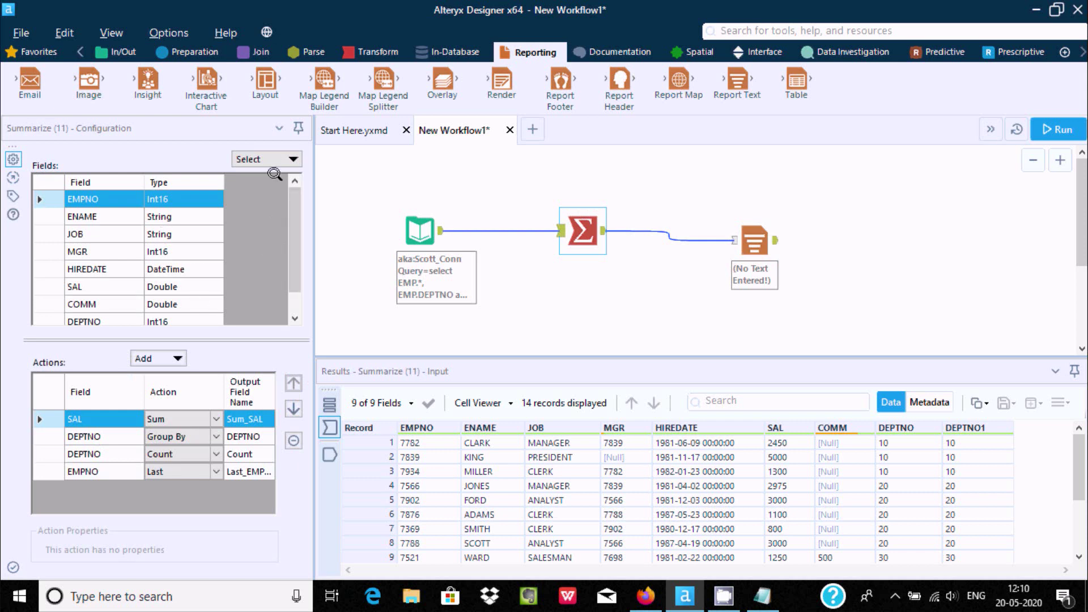
pyautogui.click(85, 209)
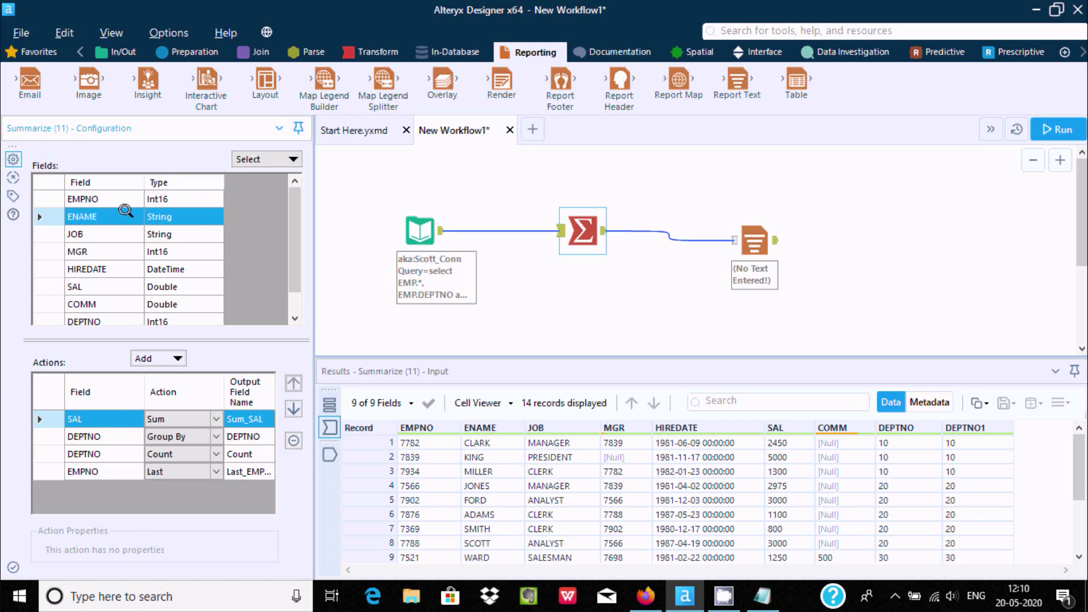
pyautogui.click(94, 198)
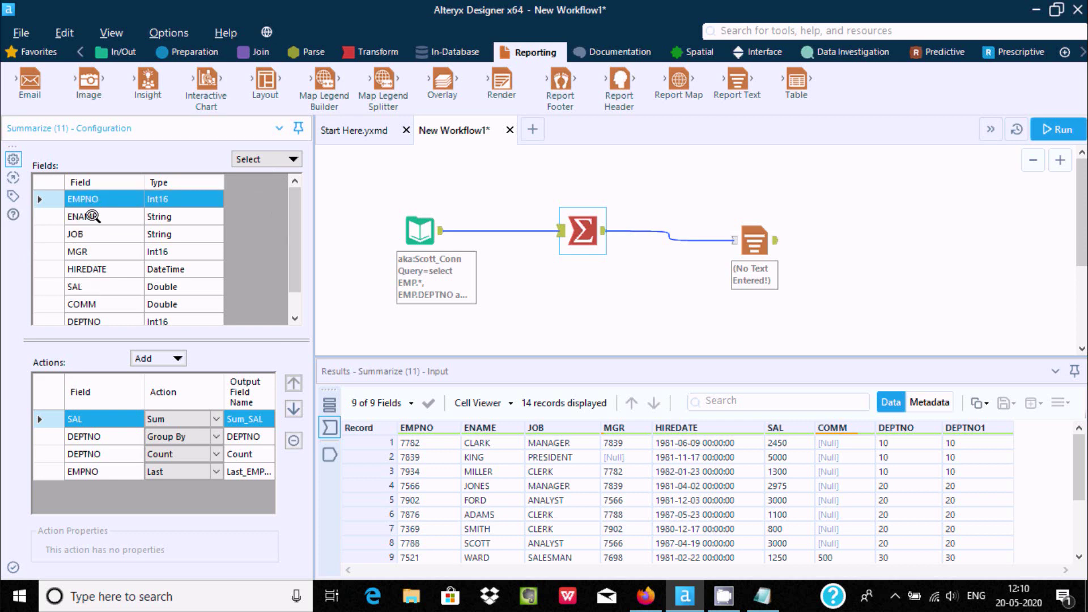
pyautogui.click(164, 359)
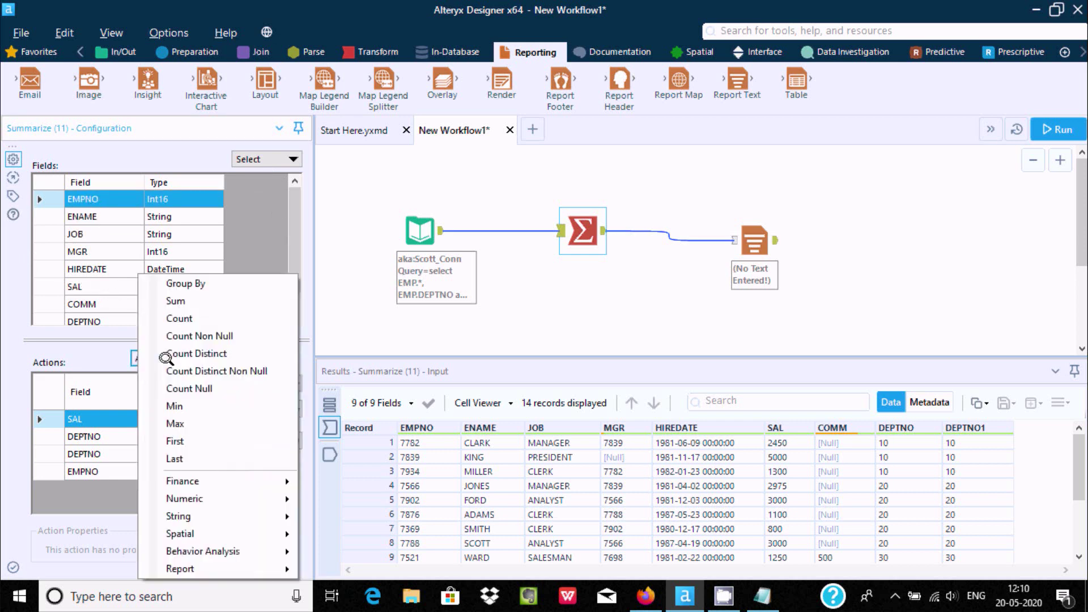
pyautogui.moveTo(181, 516)
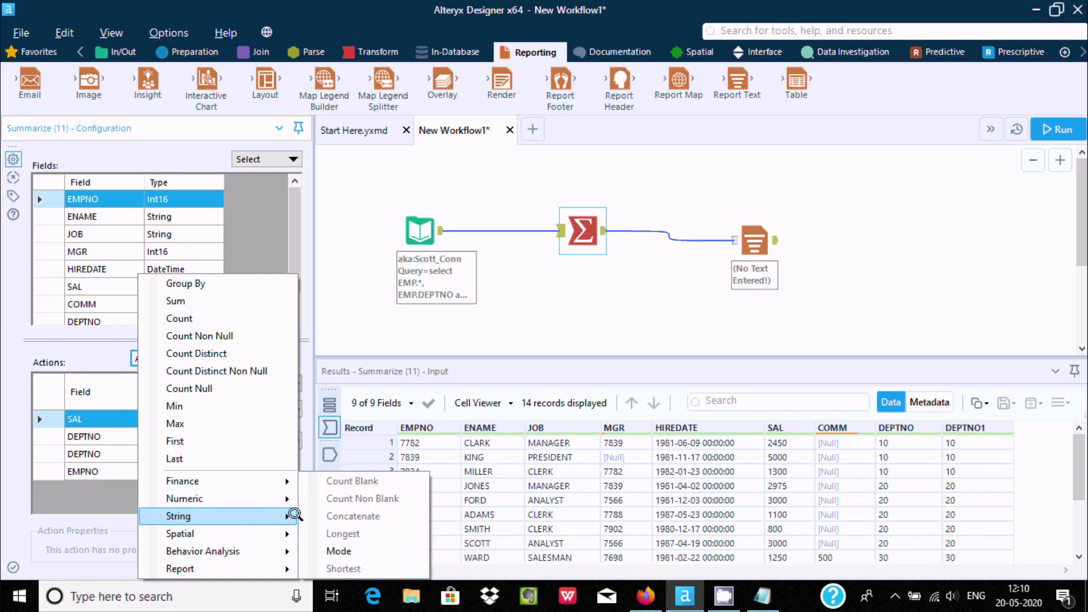
pyautogui.click(80, 215)
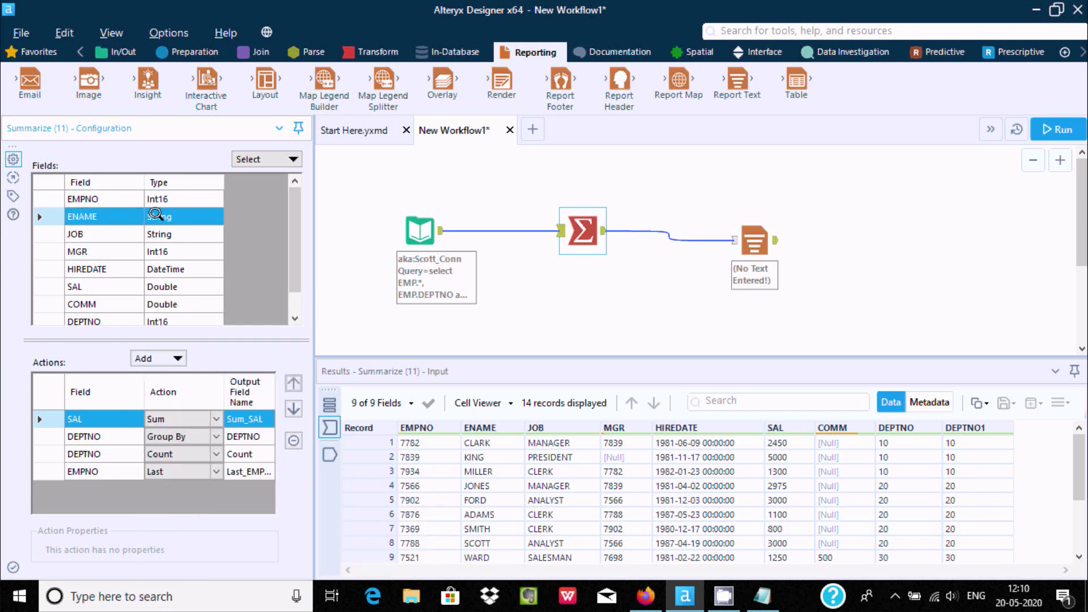
pyautogui.click(150, 359)
pyautogui.moveTo(182, 497)
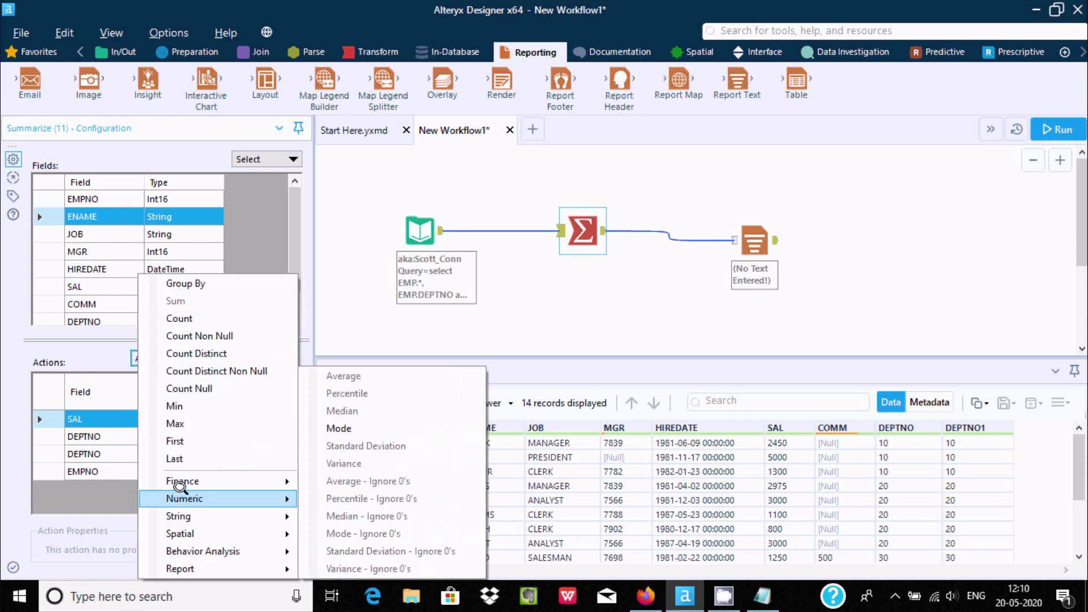
pyautogui.moveTo(182, 516)
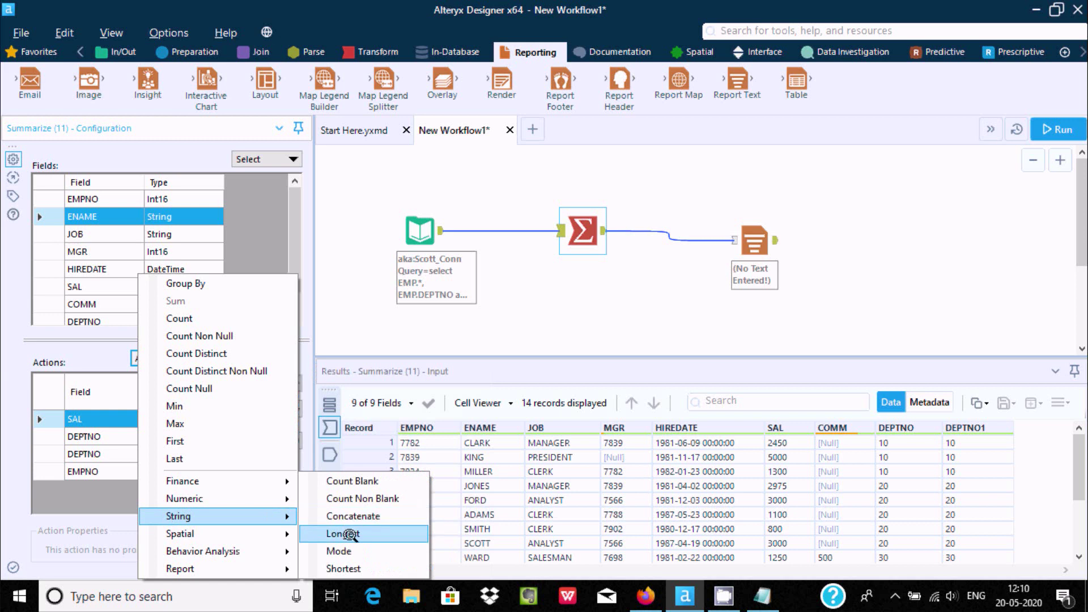
pyautogui.click(355, 515)
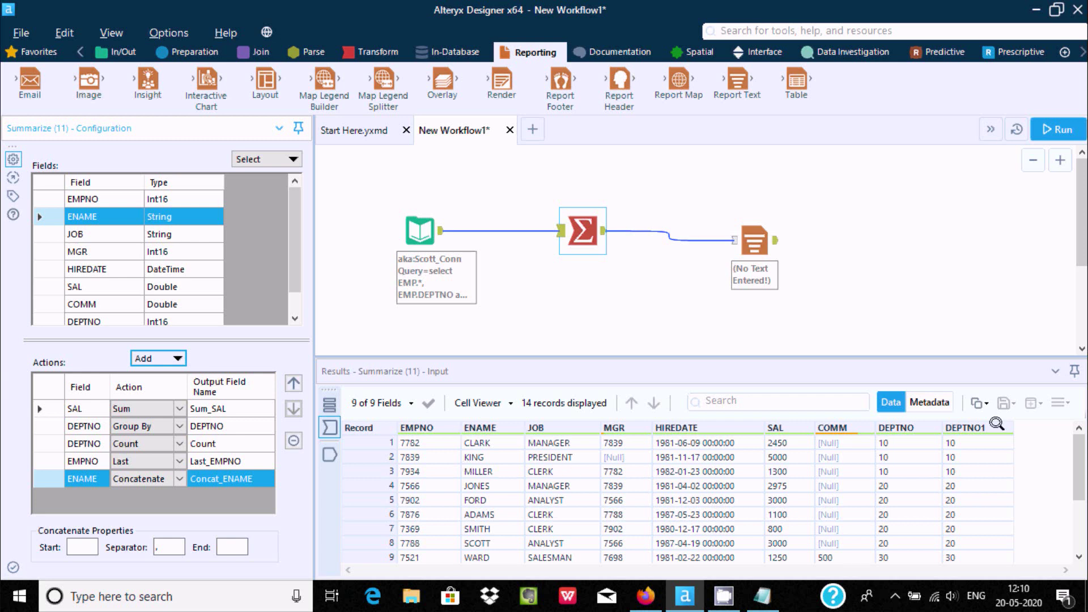
pyautogui.click(950, 470)
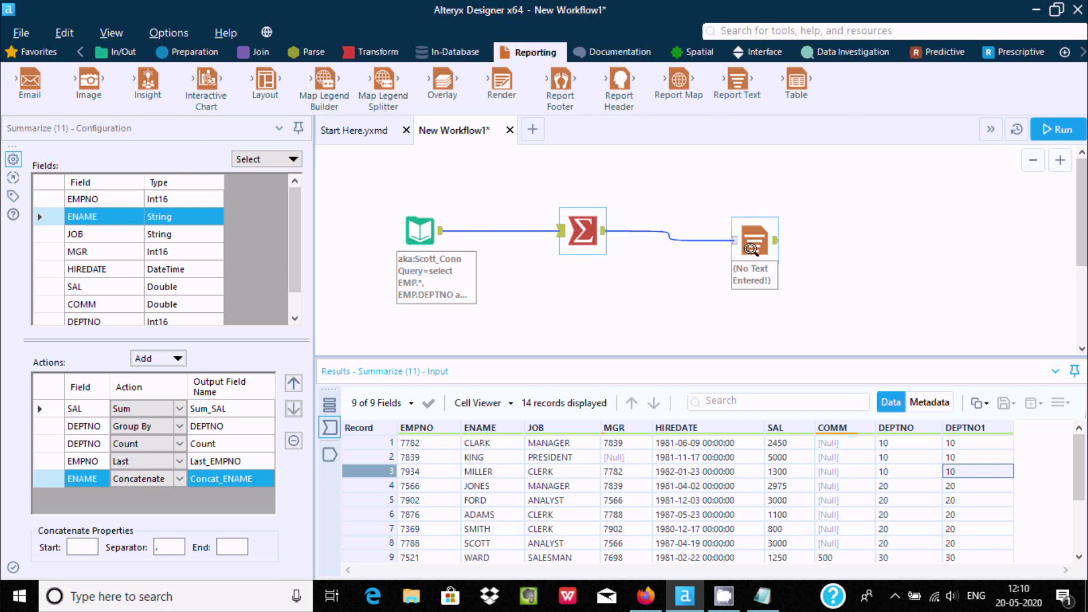
pyautogui.click(1058, 129)
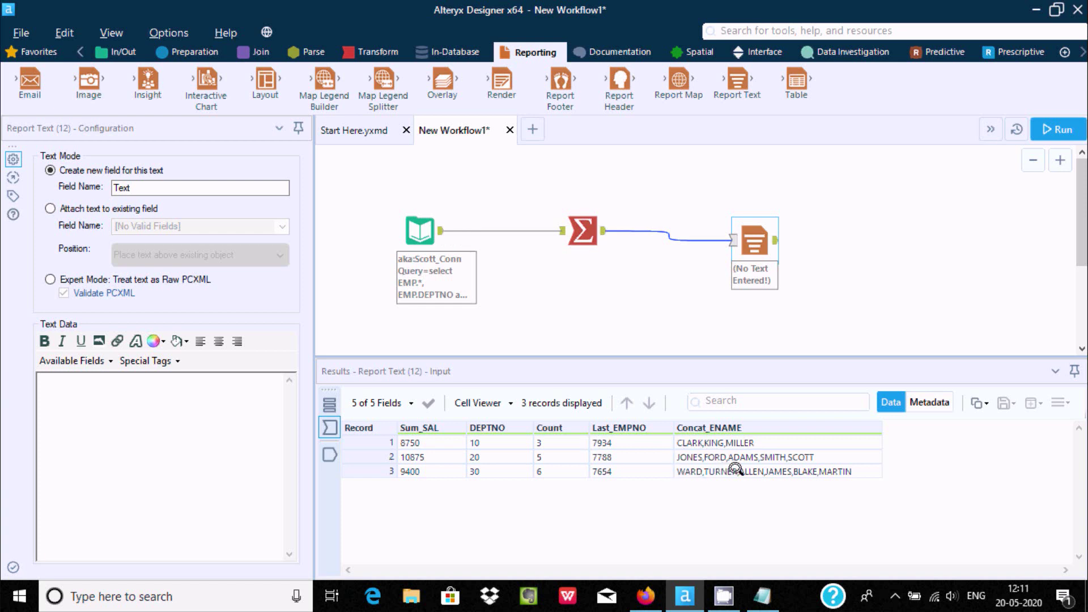
pyautogui.click(576, 227)
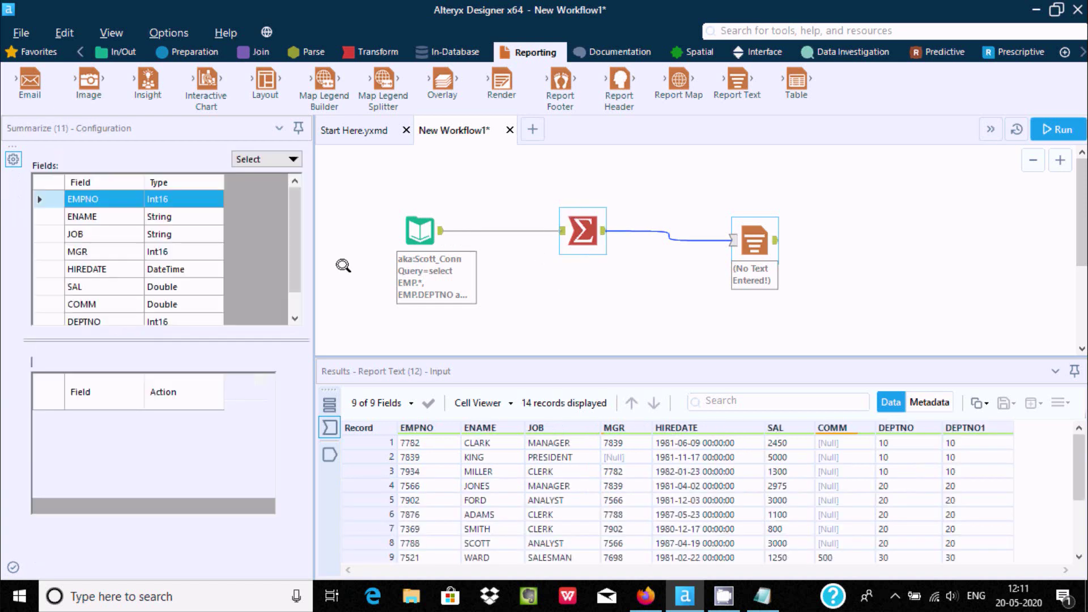
pyautogui.click(148, 358)
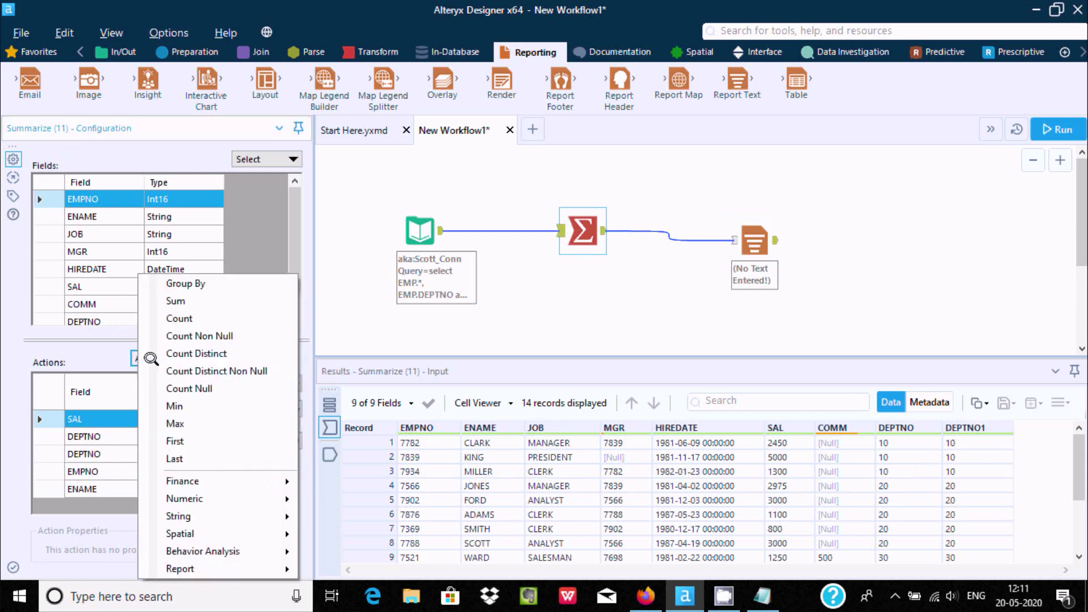
pyautogui.moveTo(209, 567)
pyautogui.click(390, 173)
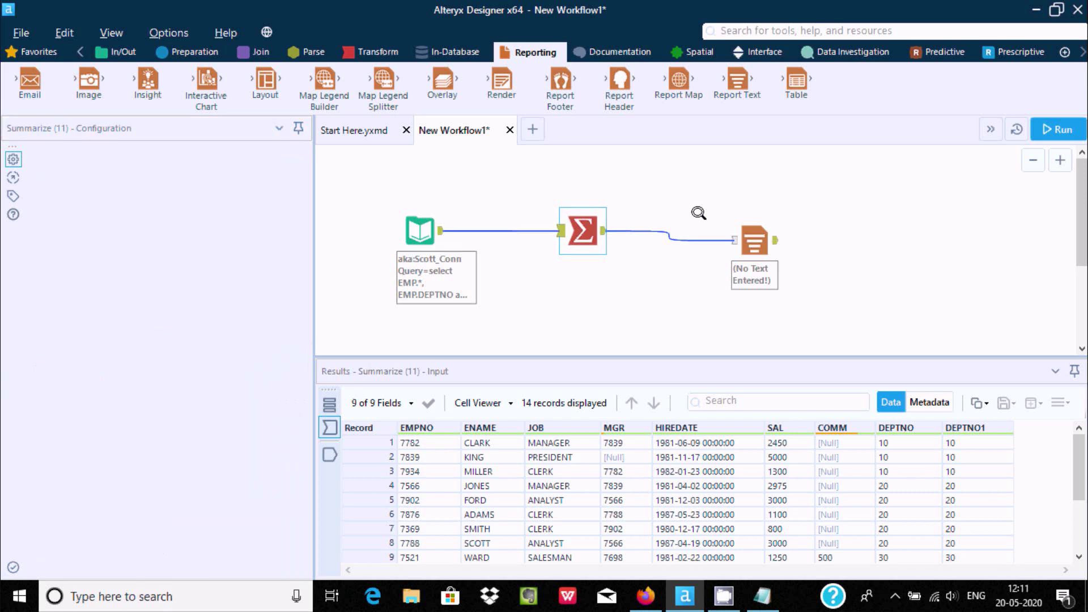